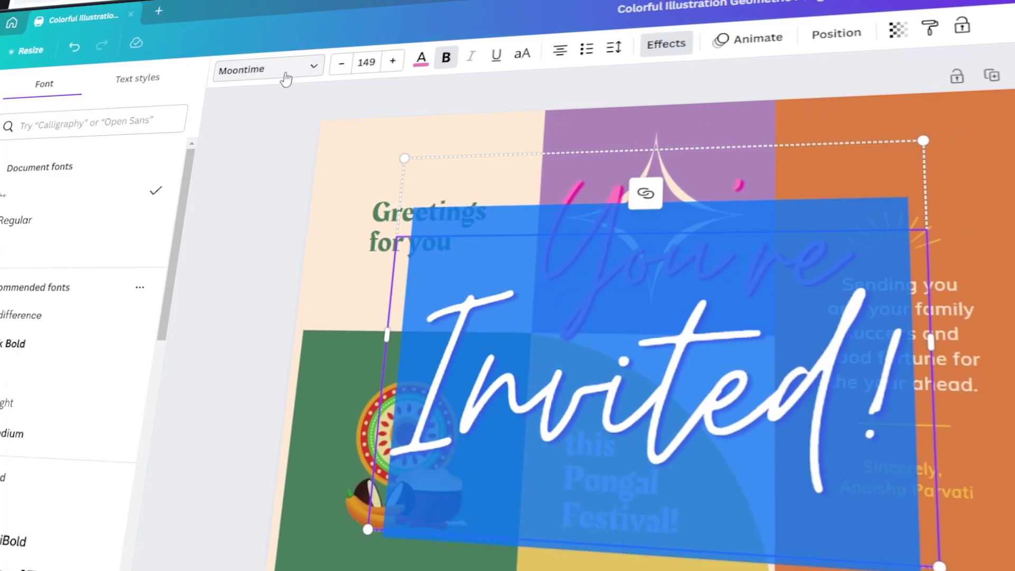
Step: Set the Invited! text to DM Sans, then shrink it and move it onto 'Greetings for you'
left_click(32, 317)
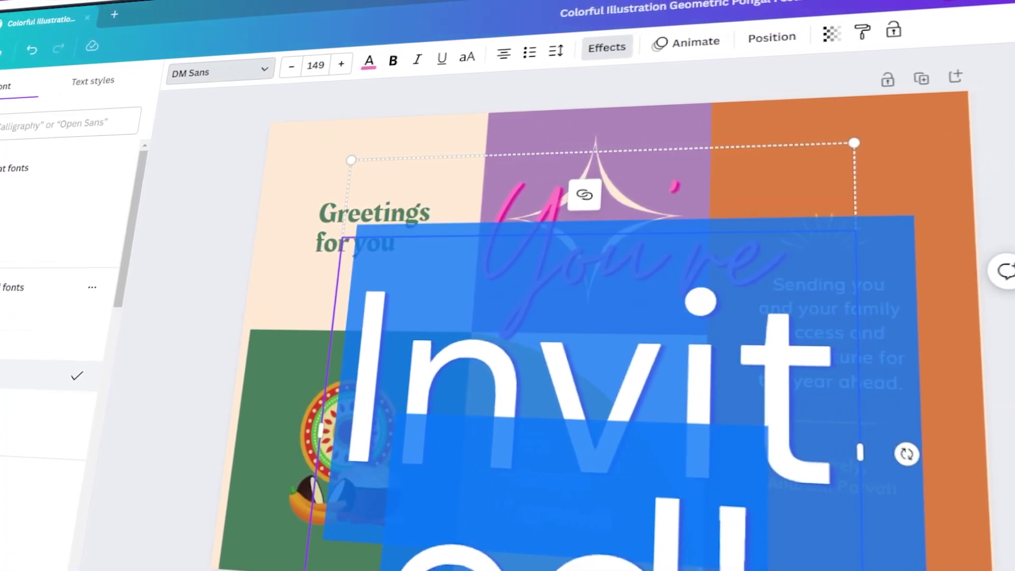
left_click_drag(386, 211, 341, 246)
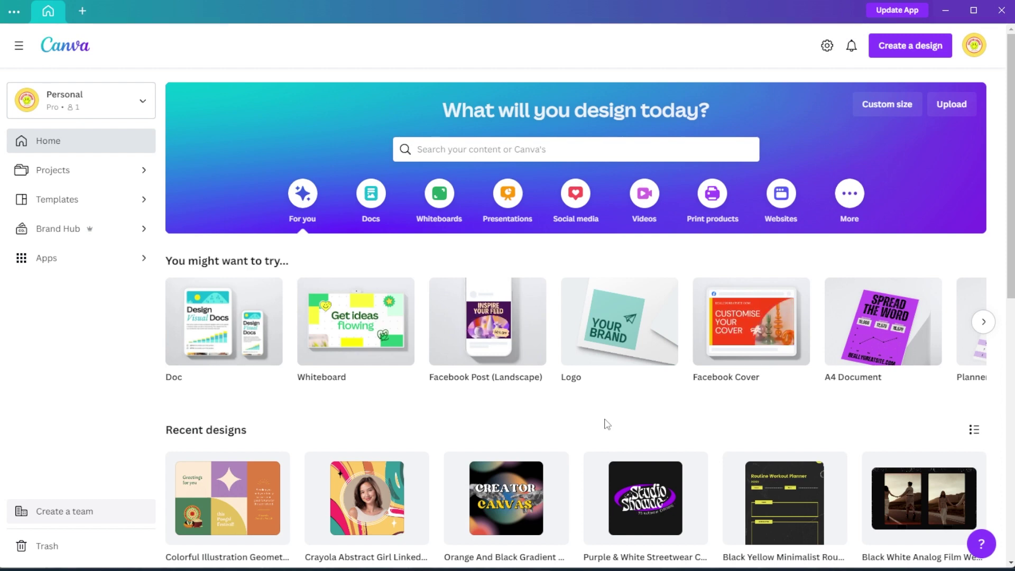
Step: Search Canva templates for 'pongal card'
left_click(522, 143)
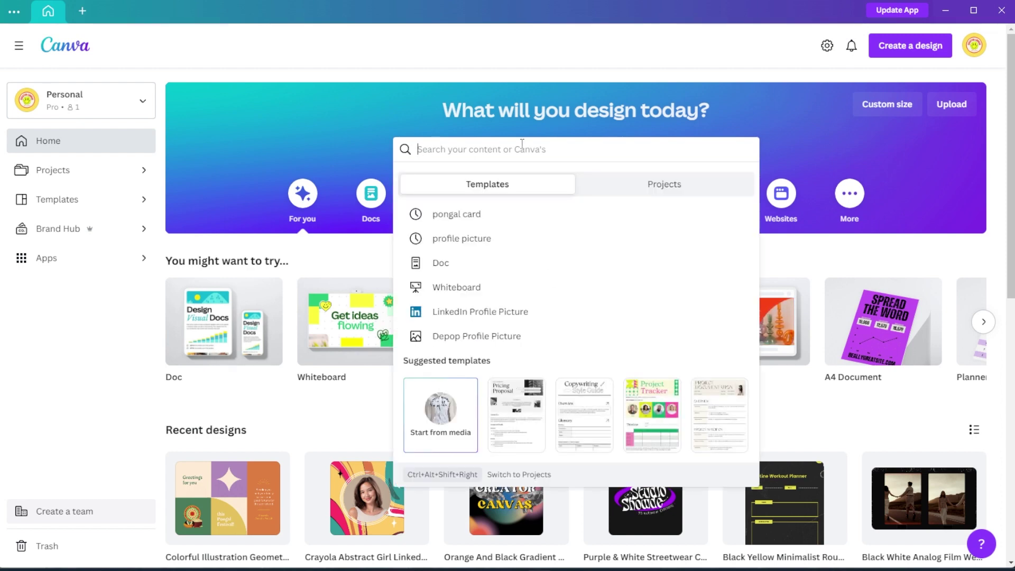
type("pongal card")
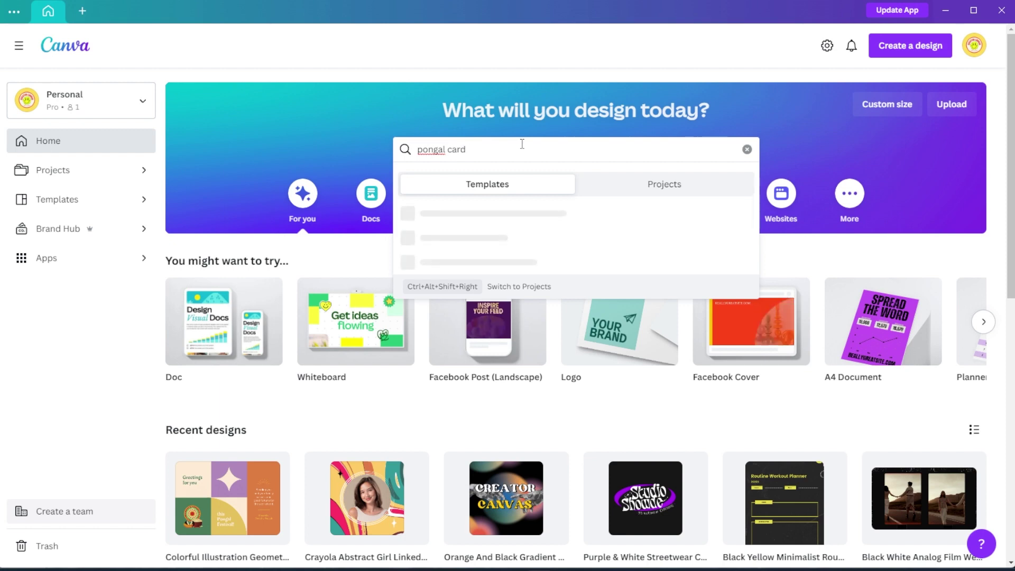
key("Return")
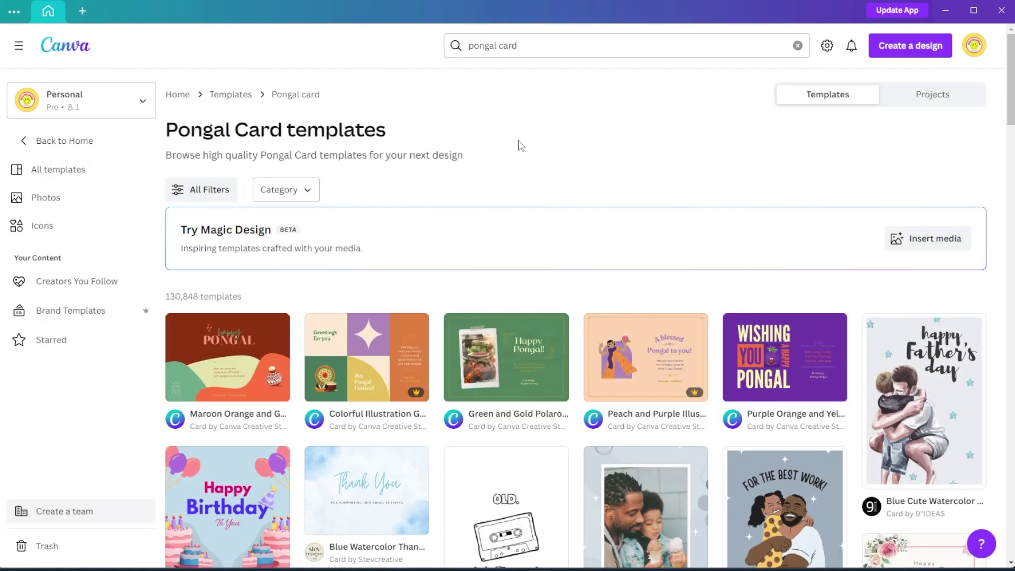
Step: Check the Custom size units, dismiss them, and scroll the Pongal card results
left_click(84, 14)
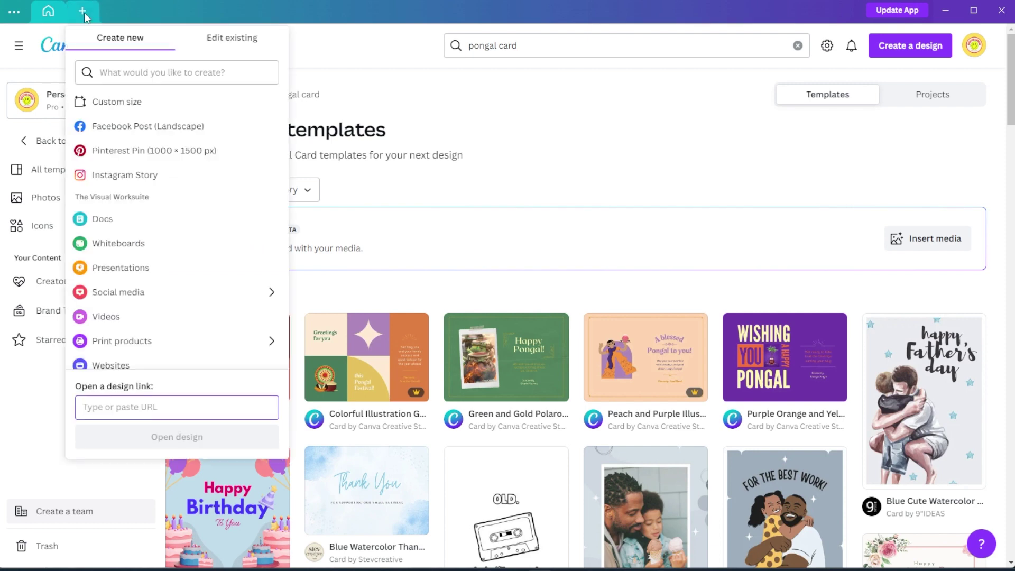
left_click(99, 102)
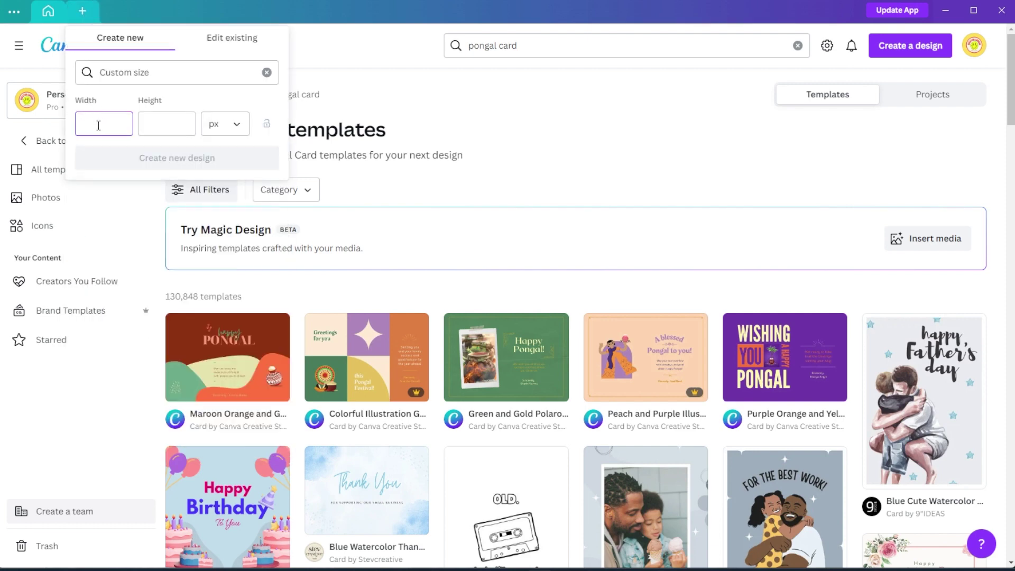
left_click(220, 130)
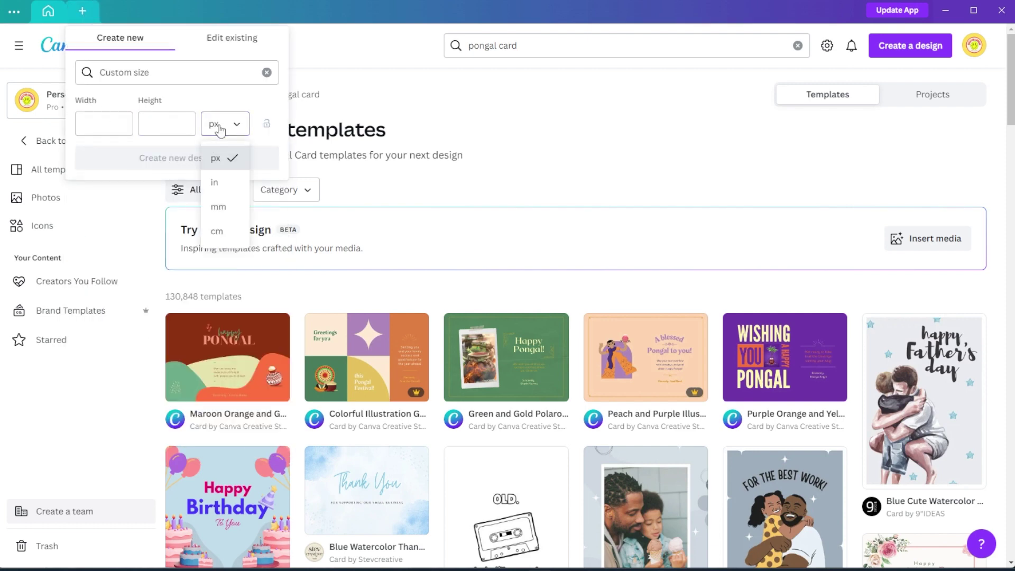
left_click(630, 182)
scroll(631, 185, "down", 2)
scroll(632, 185, "down", 5)
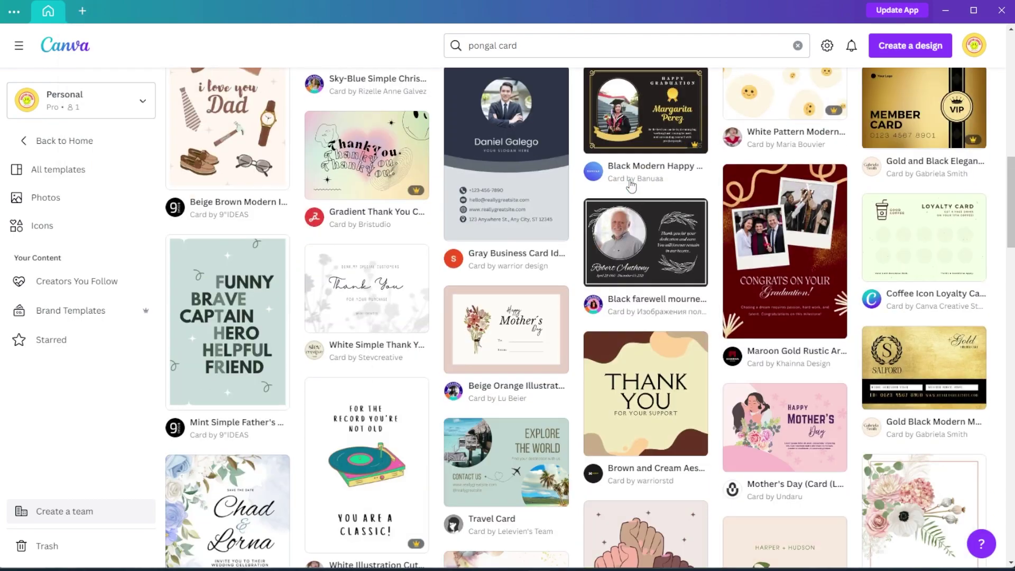
scroll(631, 185, "down", 5)
scroll(631, 185, "down", 5)
scroll(631, 184, "down", 5)
scroll(629, 181, "up", 9)
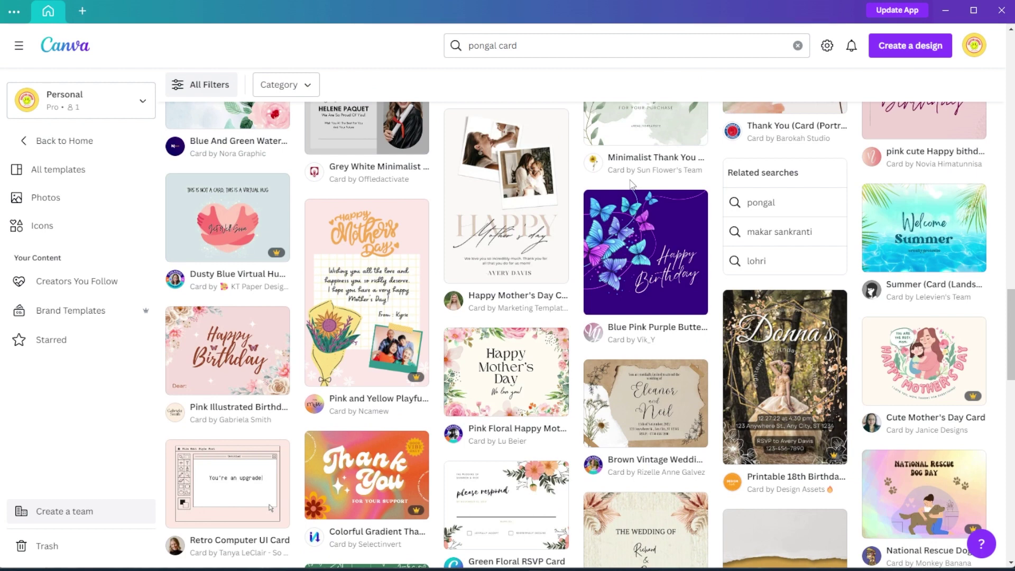
left_click(209, 87)
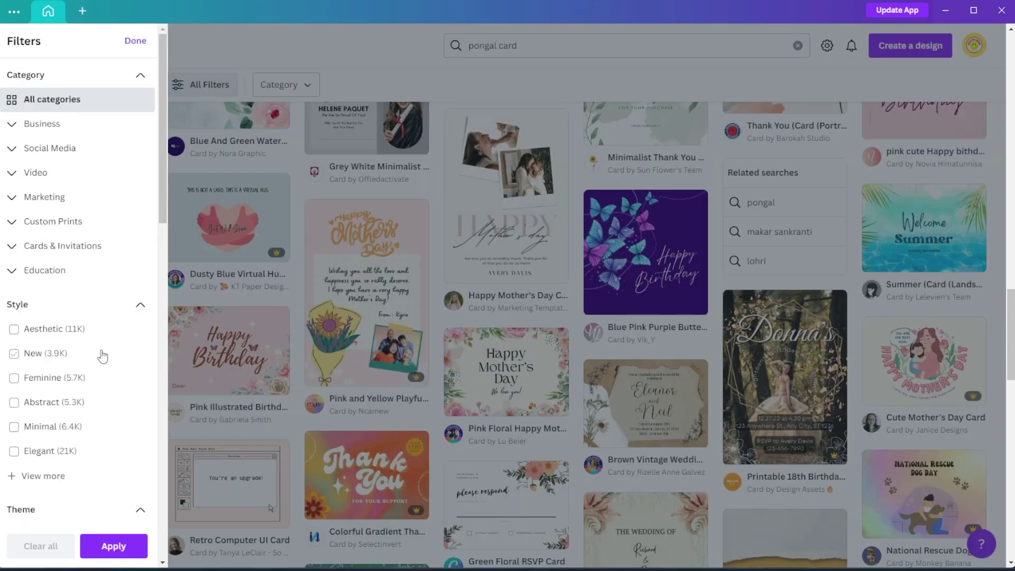
scroll(102, 356, "down", 2)
left_click(52, 207)
left_click(59, 412)
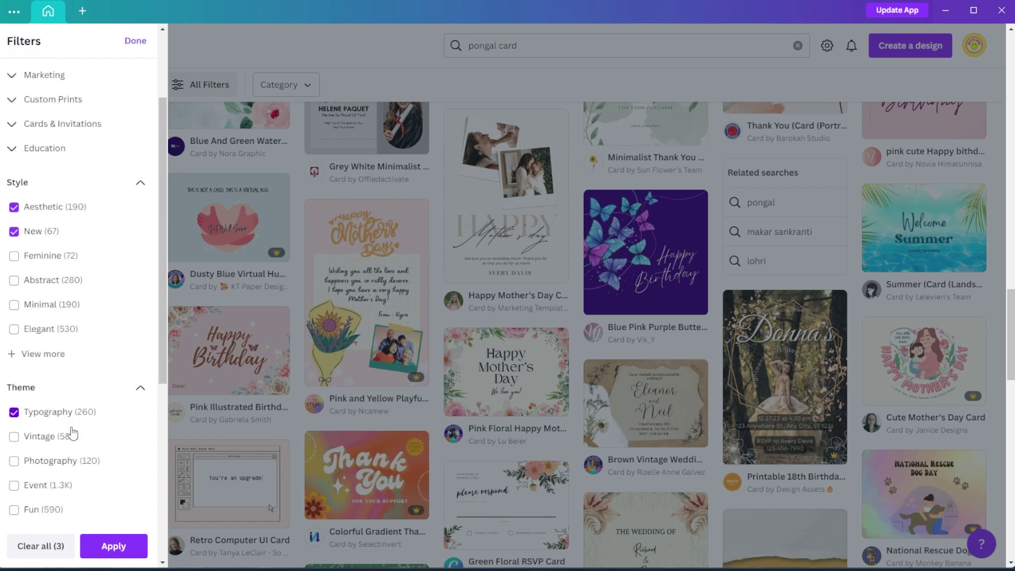
left_click(48, 485)
left_click(43, 510)
left_click(40, 546)
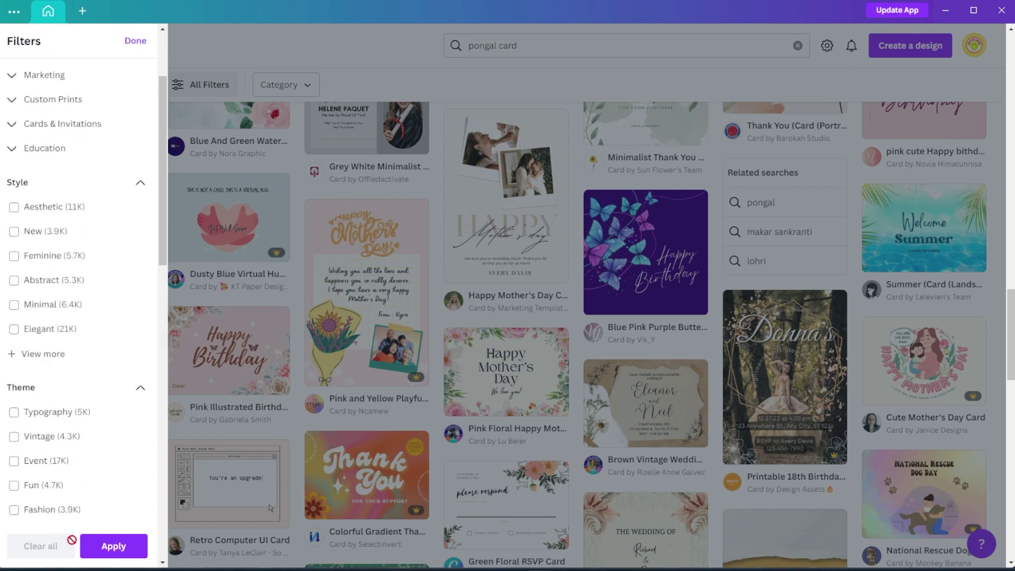
left_click(111, 545)
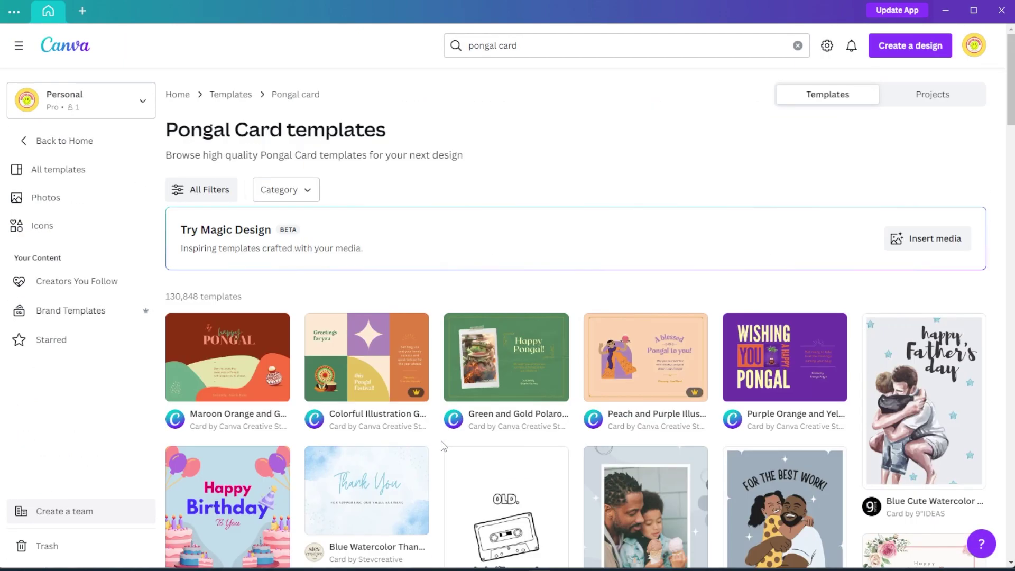
Step: Preview the Colorful Illustration Geometric Pongal Festival Greeting Card and customize it
left_click(335, 379)
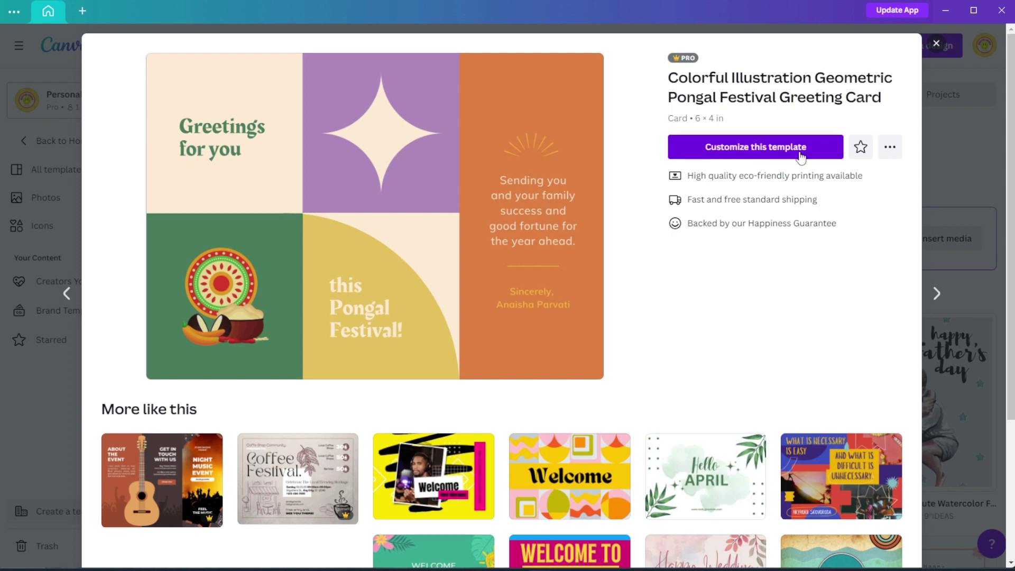
scroll(800, 158, "down", 2)
scroll(800, 157, "down", 5)
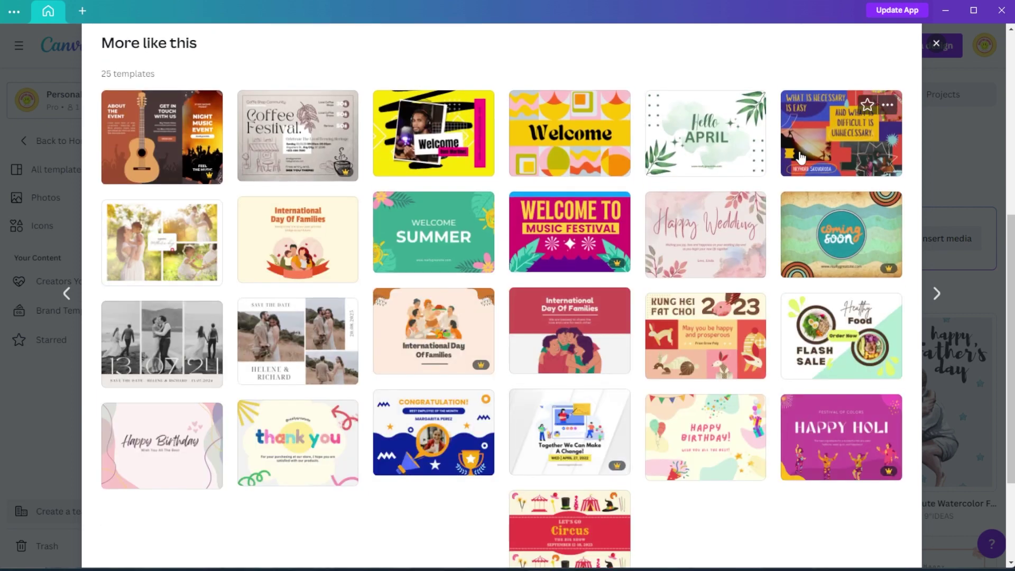
mouse_move(705, 437)
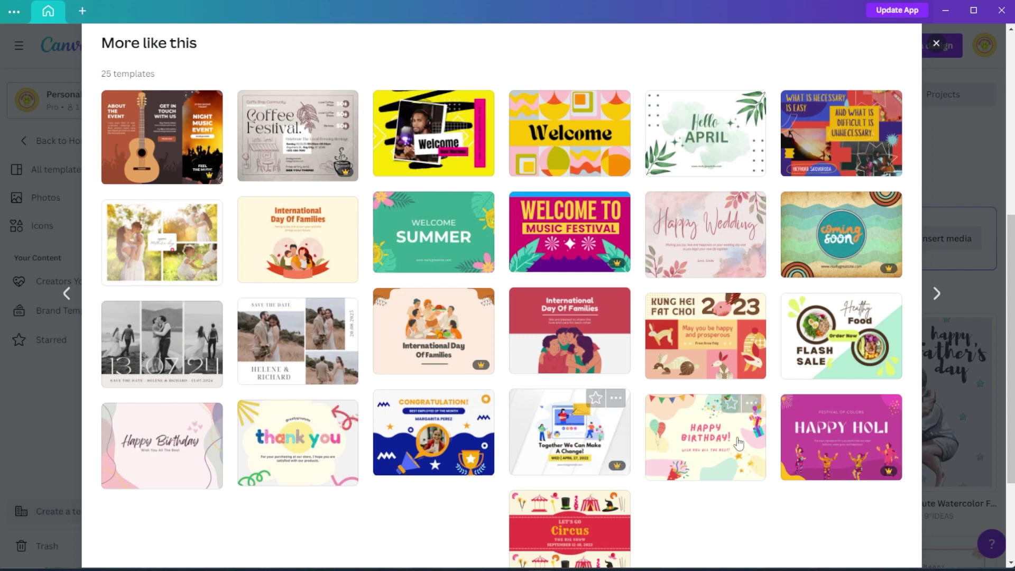
scroll(840, 446, "up", 6)
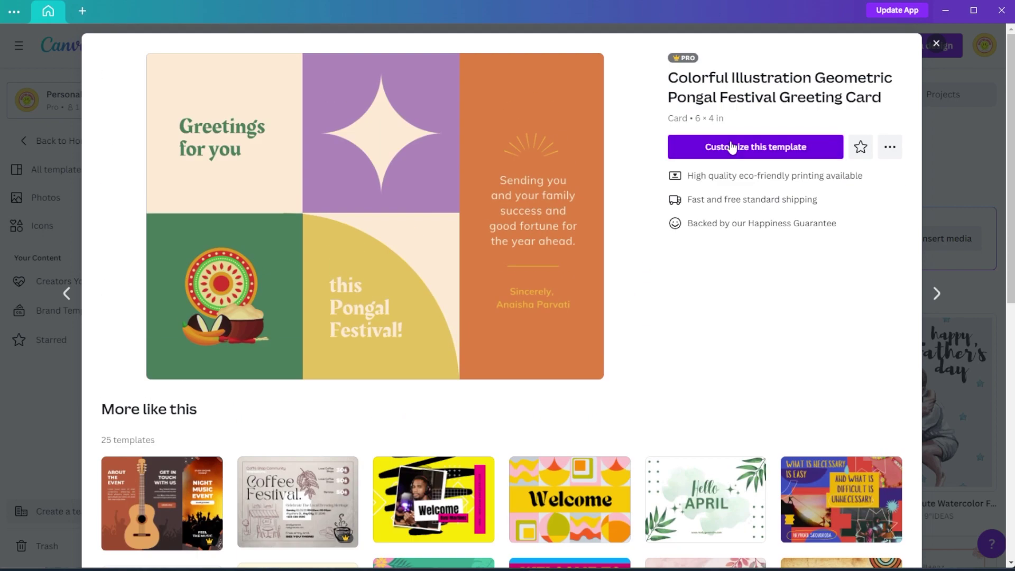
left_click(731, 148)
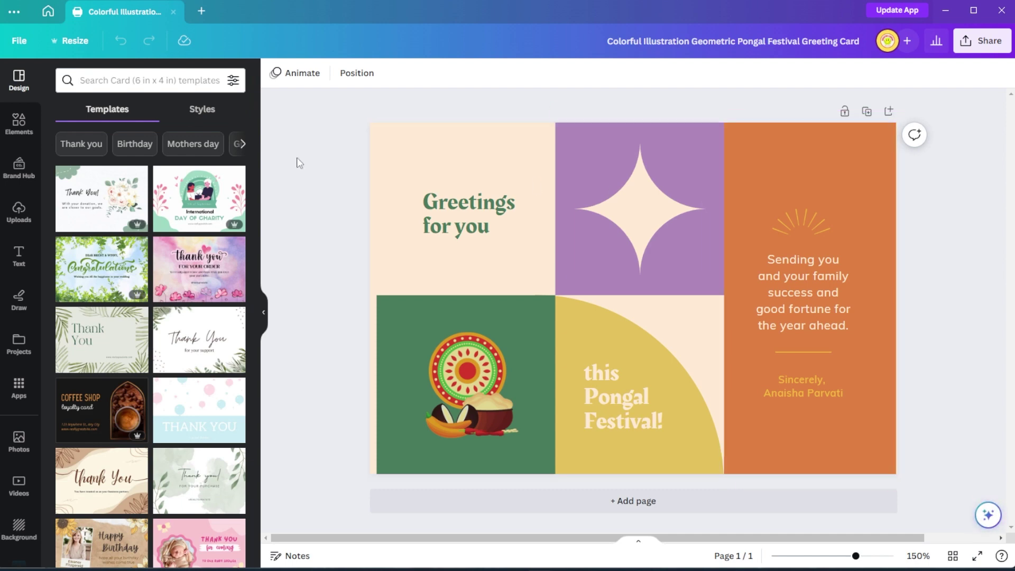
Step: Scroll through the Elements library of graphics and shapes
left_click(16, 130)
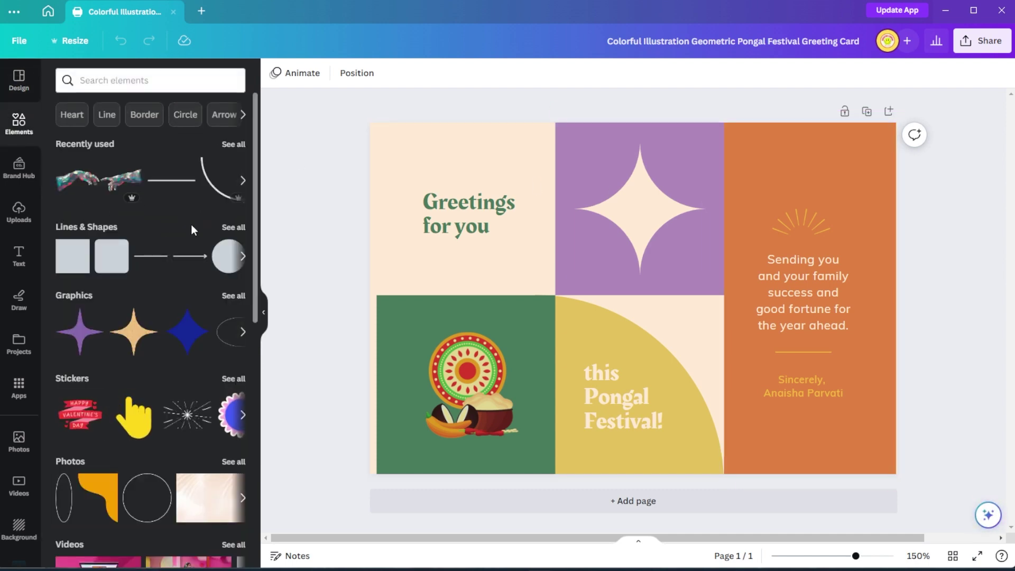
scroll(191, 224, "down", 2)
scroll(192, 224, "down", 2)
scroll(192, 230, "down", 1)
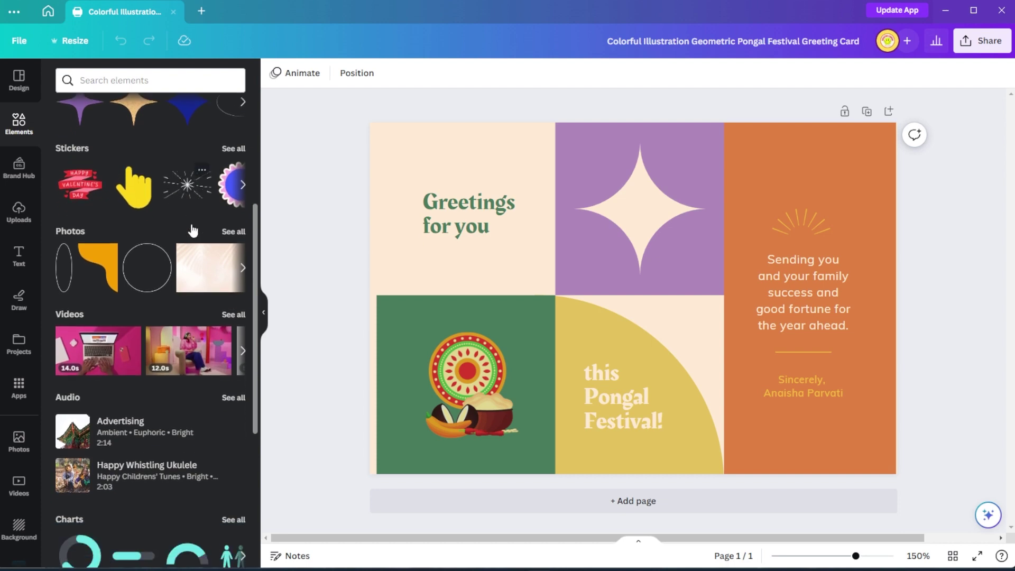
scroll(192, 229, "down", 3)
scroll(193, 230, "down", 4)
scroll(192, 230, "down", 4)
scroll(192, 229, "down", 3)
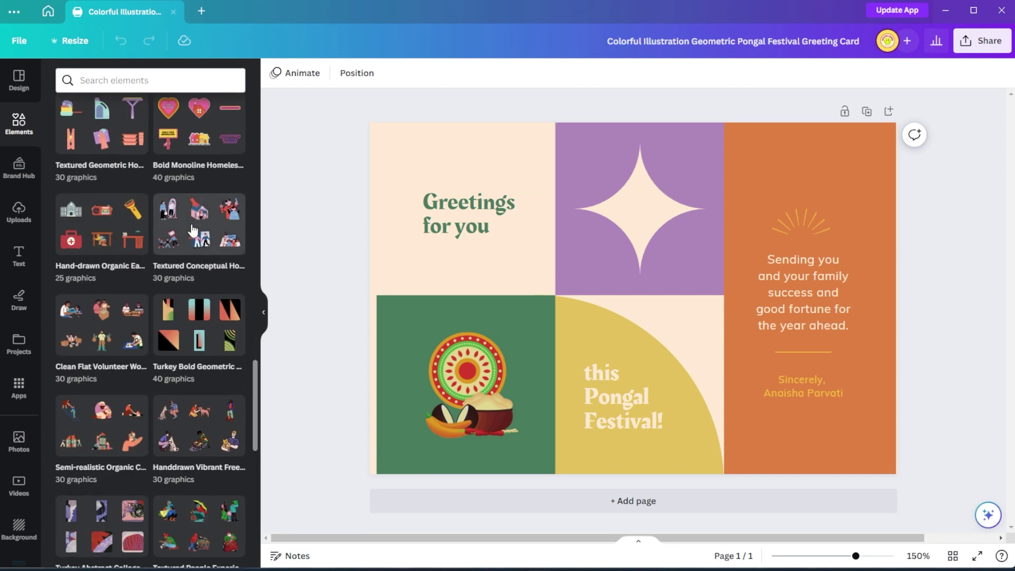
scroll(193, 229, "down", 2)
scroll(192, 229, "up", 20)
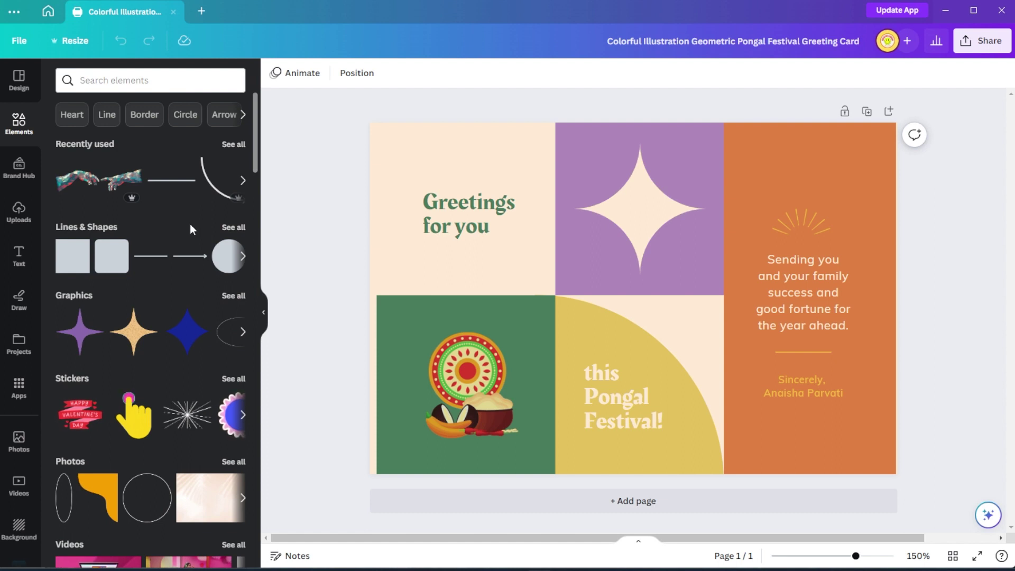
Step: Search elements for 'mel' and 'celebration', then clear the search and show all graphics
left_click(164, 81)
type("mel")
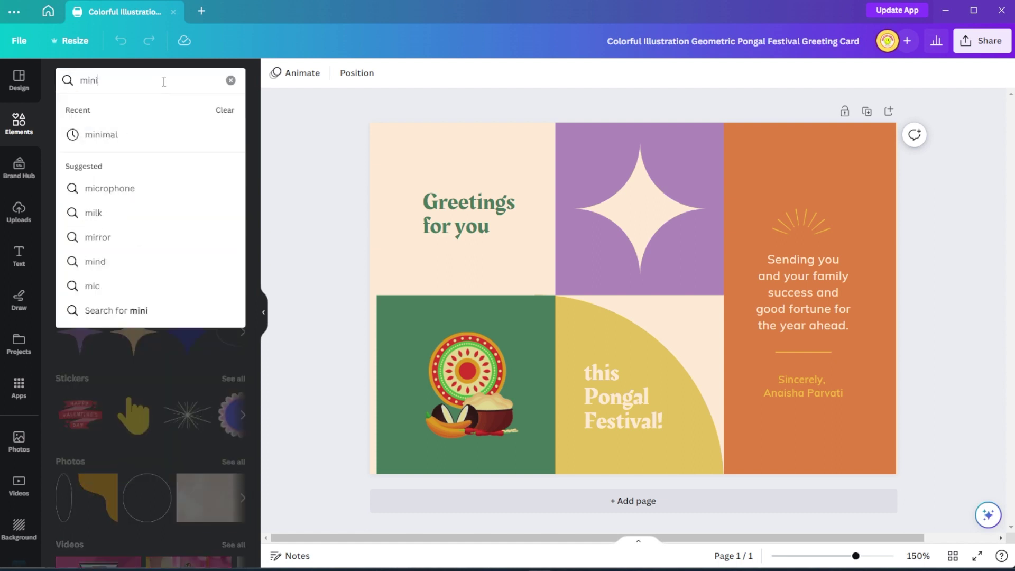
key("Return")
key("ctrl+a")
key("BackSpace")
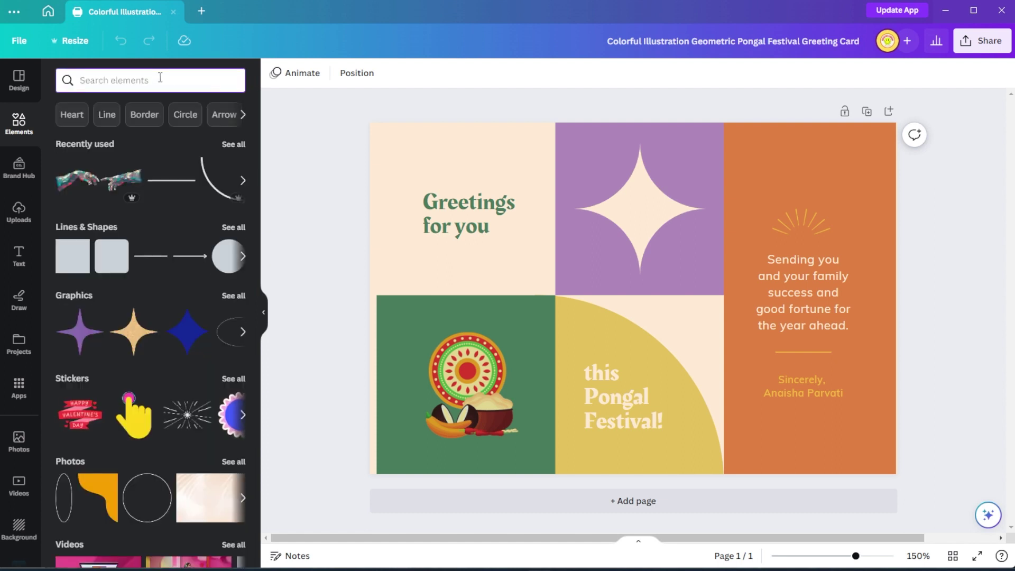
type("celebra")
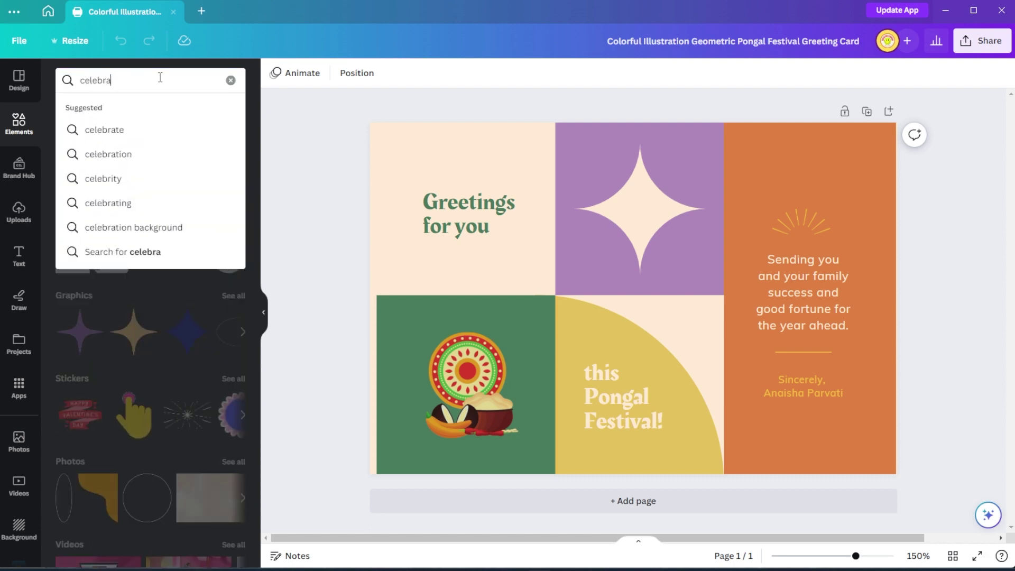
type("tion")
key("Return")
left_click(212, 81)
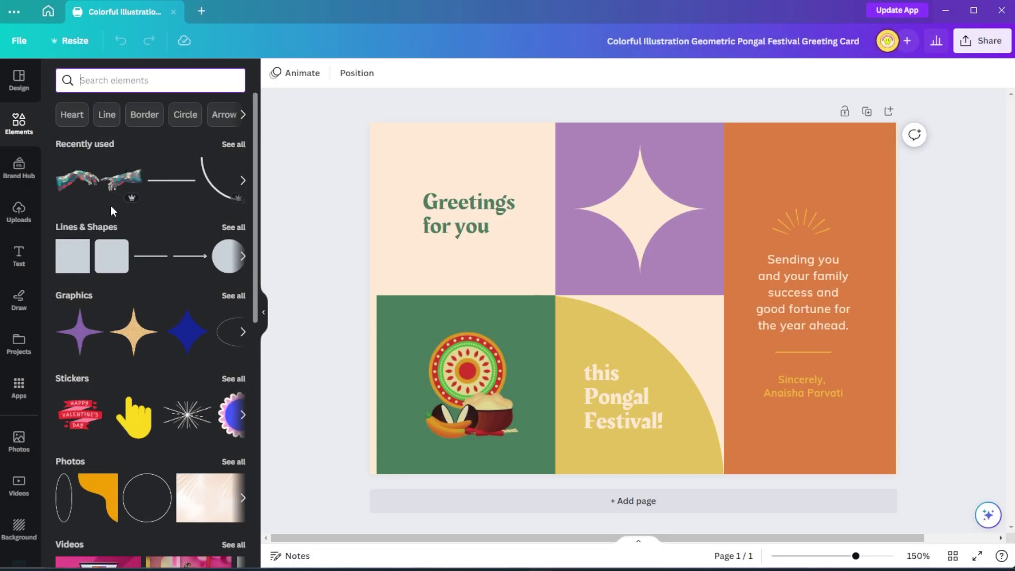
left_click(231, 295)
Step: Add a green four-point star over the star in the purple block
left_click(233, 251)
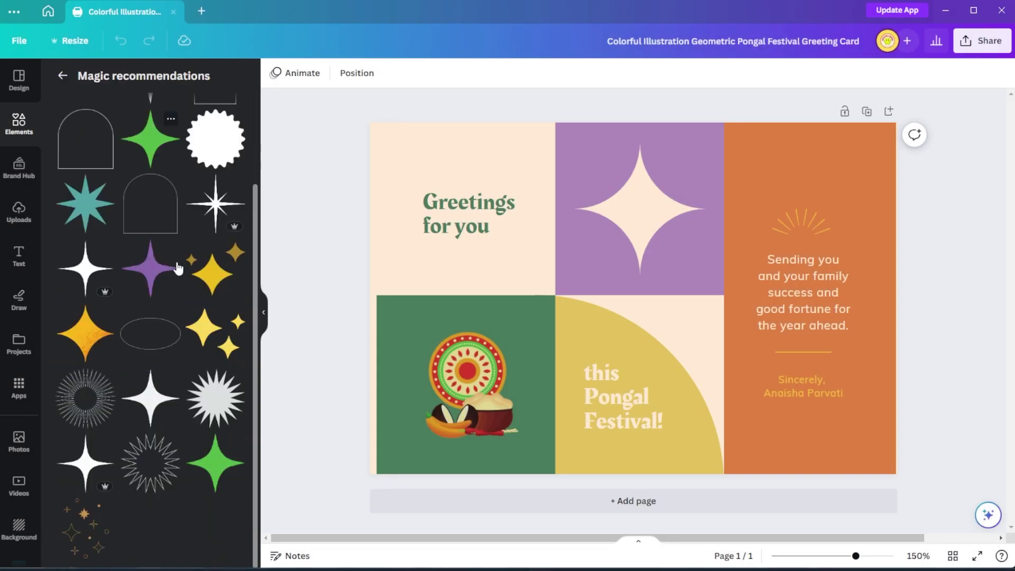
left_click(178, 269)
left_click_drag(646, 304, 655, 208)
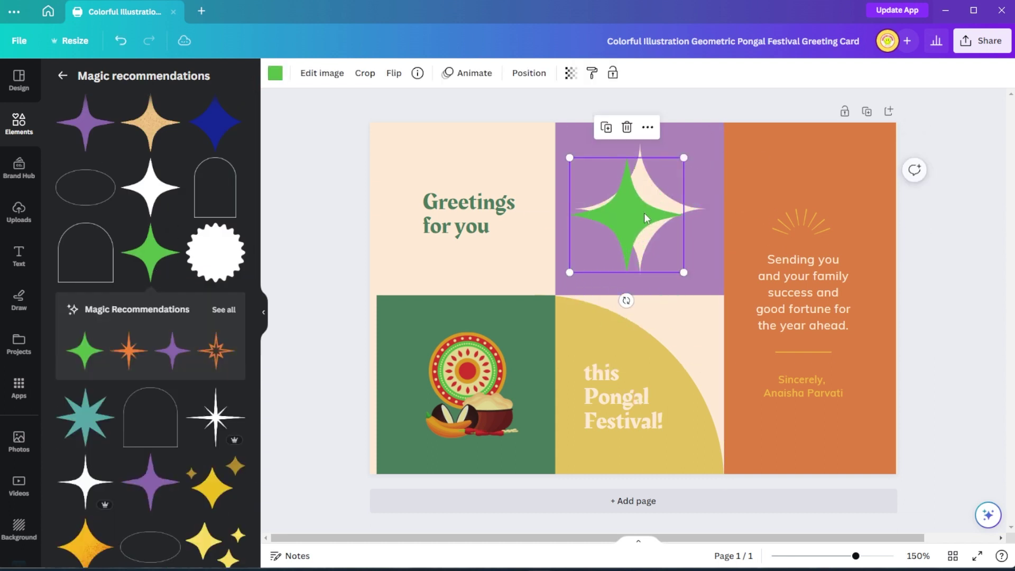
Step: Recolor the star purple to blend with its block, then hide the Elements panel
left_click(275, 73)
left_click(167, 146)
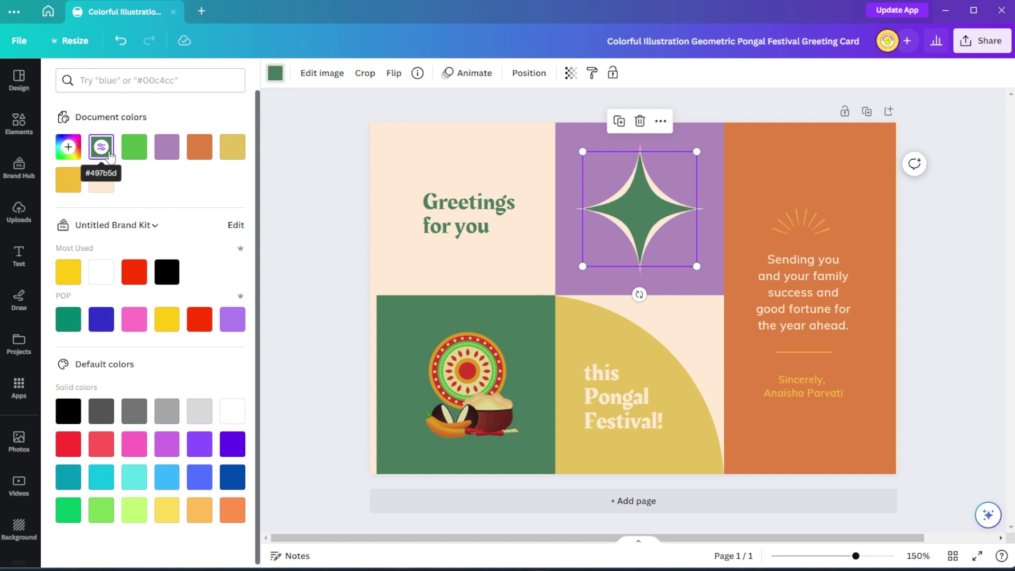
left_click(101, 180)
left_click(160, 152)
key("Escape")
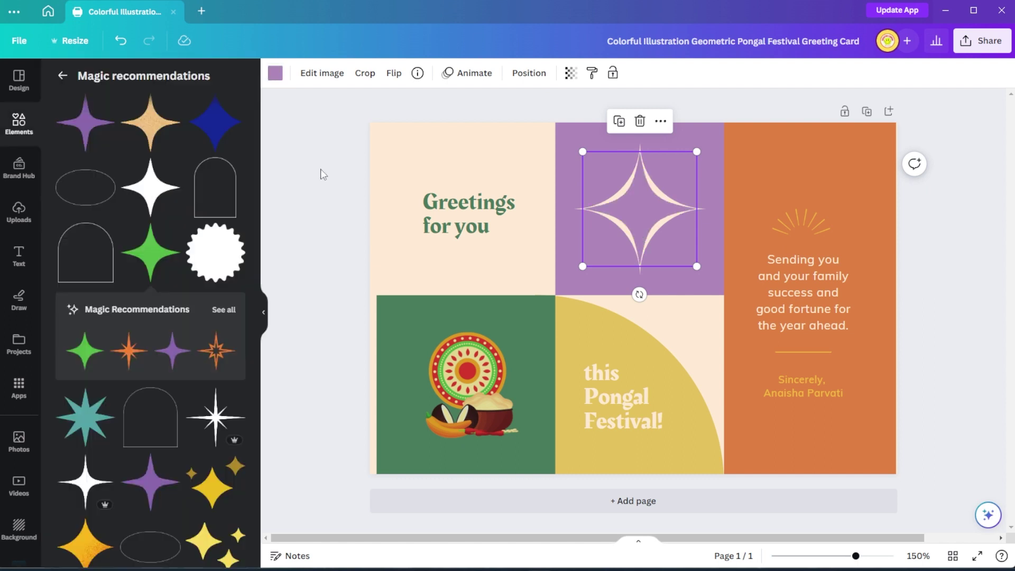
left_click(263, 312)
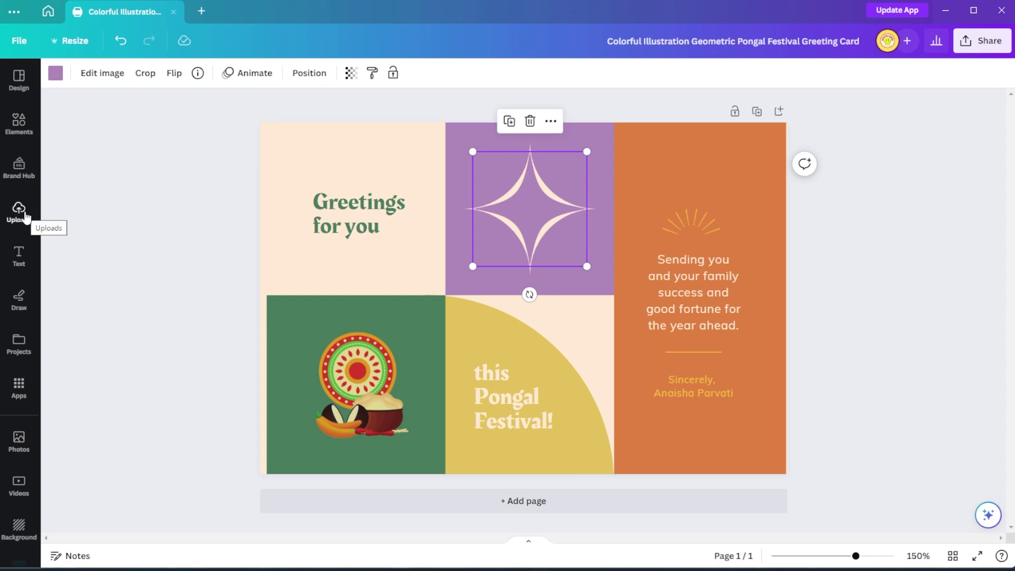
Step: Add the 'You're Invited!' text style to the card
left_click(19, 256)
scroll(169, 343, "down", 5)
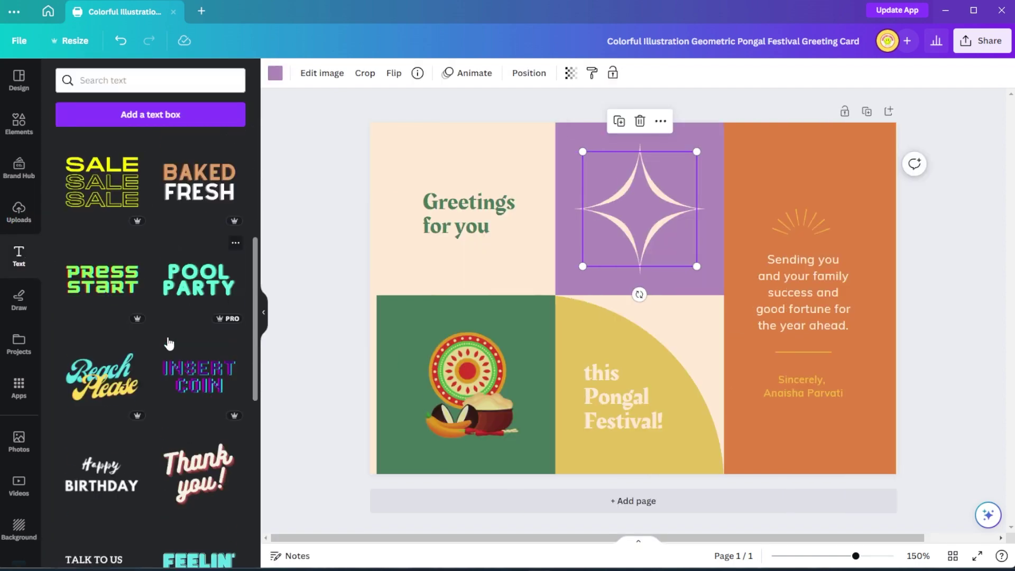
scroll(169, 343, "down", 4)
scroll(137, 344, "down", 2)
scroll(127, 338, "down", 5)
scroll(116, 330, "down", 4)
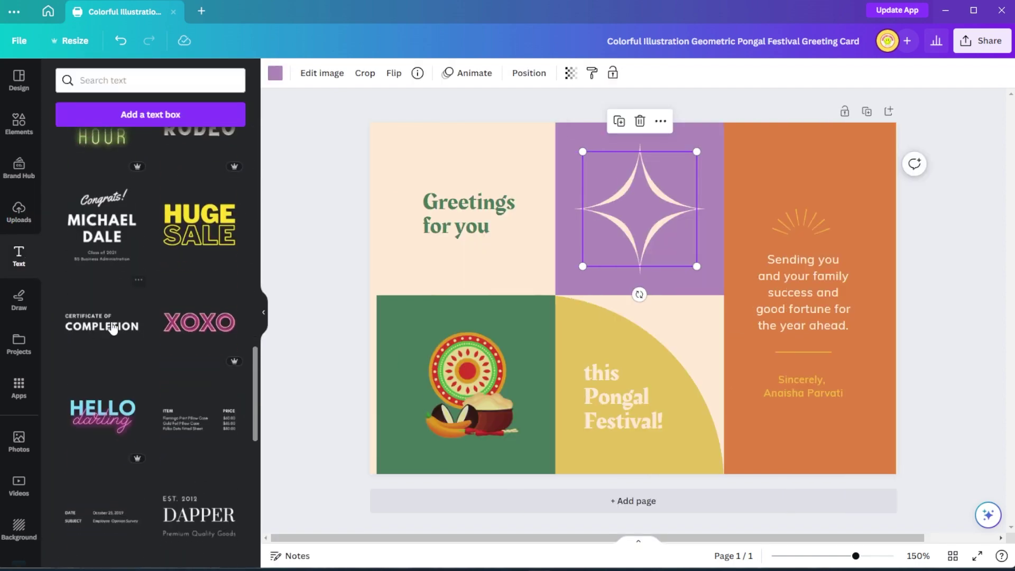
scroll(112, 329, "down", 2)
scroll(108, 330, "down", 4)
scroll(109, 338, "down", 5)
scroll(106, 423, "down", 1)
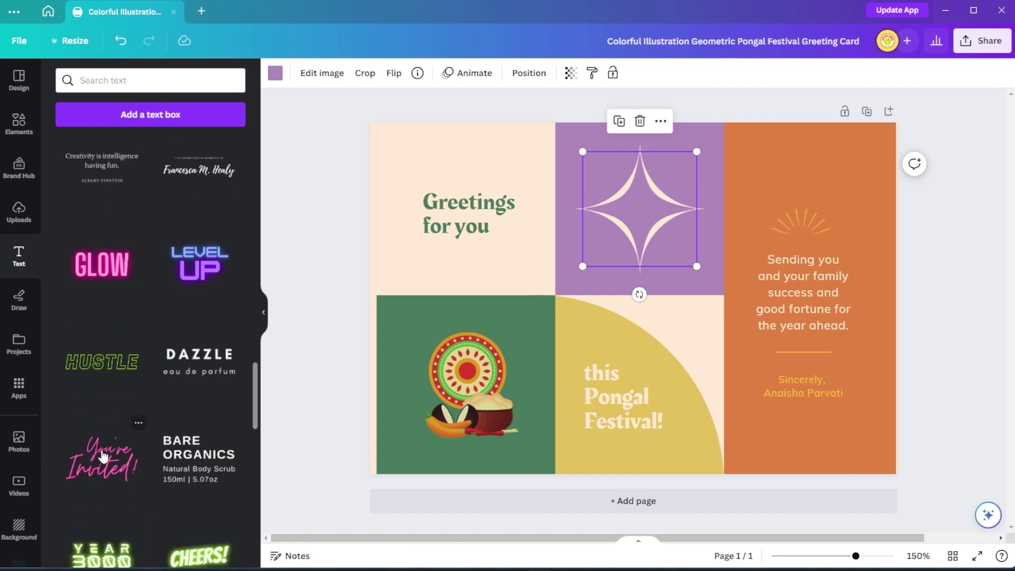
left_click(103, 456)
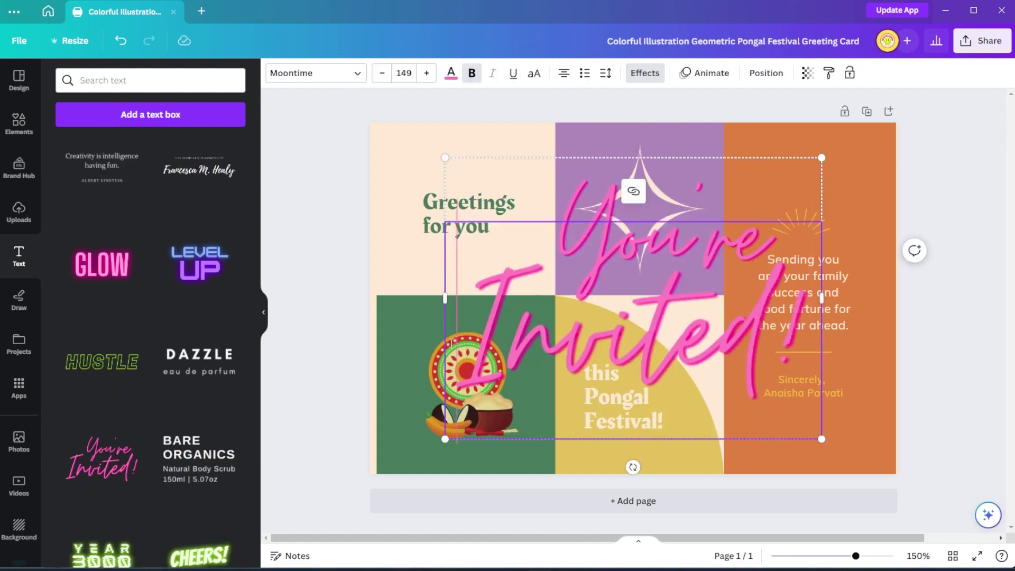
Step: Try fonts on the title, undo them, and fit it into the top-left cream block
double_click(634, 328)
left_click(315, 73)
left_click(127, 203)
left_click(106, 285)
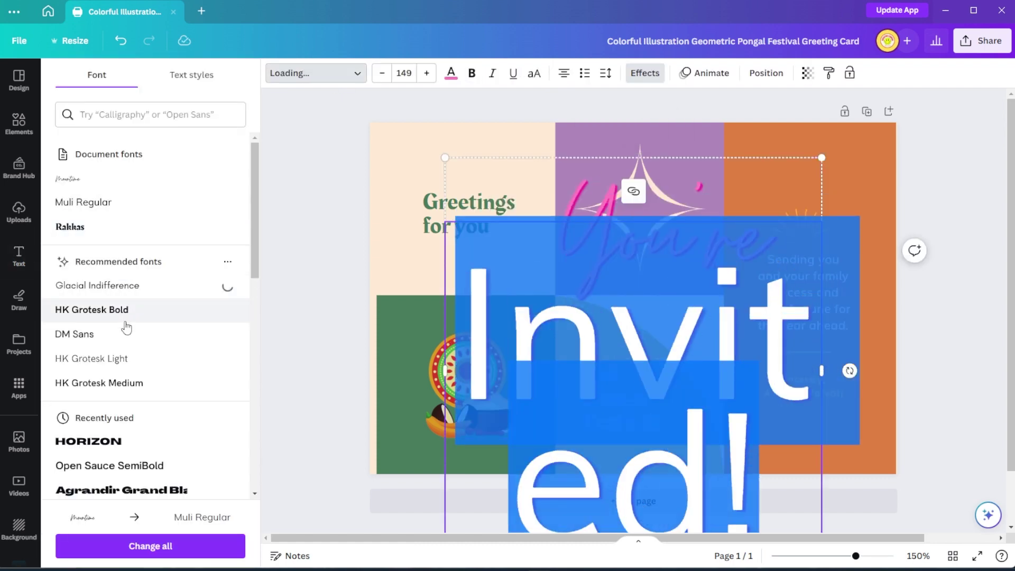
left_click(126, 334)
key("ctrl+z")
key("ctrl+z")
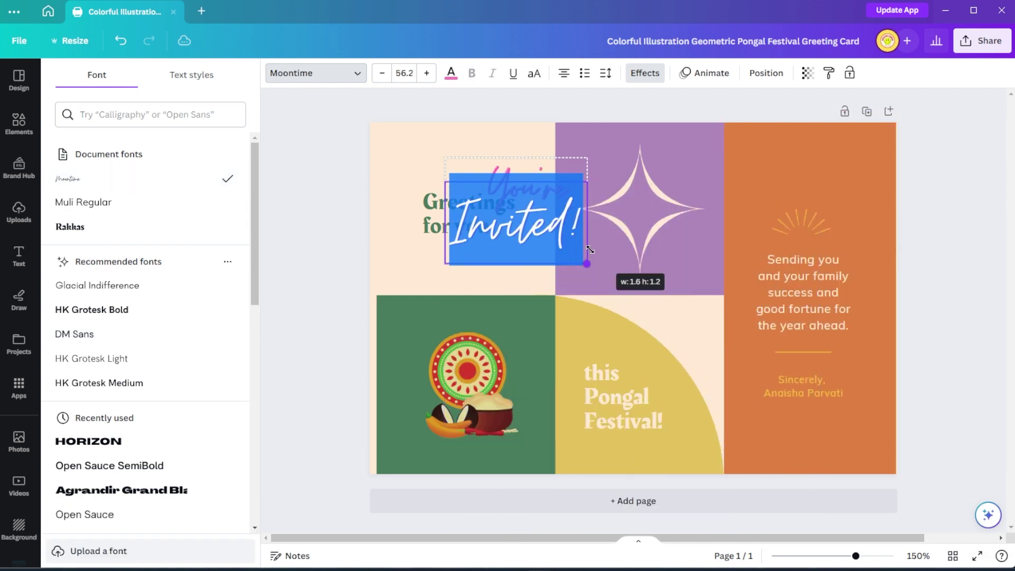
left_click_drag(544, 222, 604, 238)
key("ctrl+z")
key("ctrl+z")
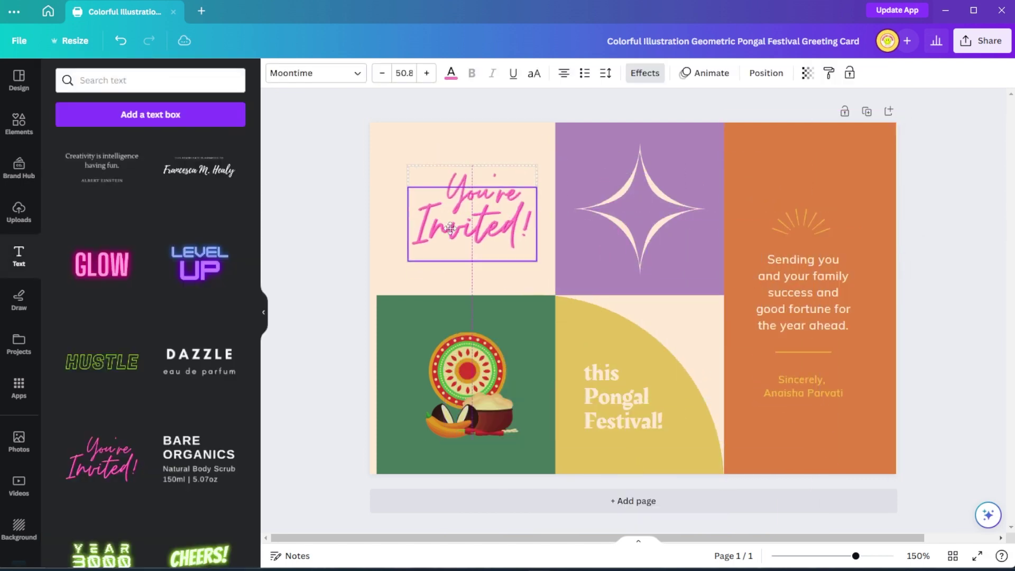
left_click(345, 259)
Step: Browse the Trending stock photos and close the Photos panel without adding any
left_click(264, 313)
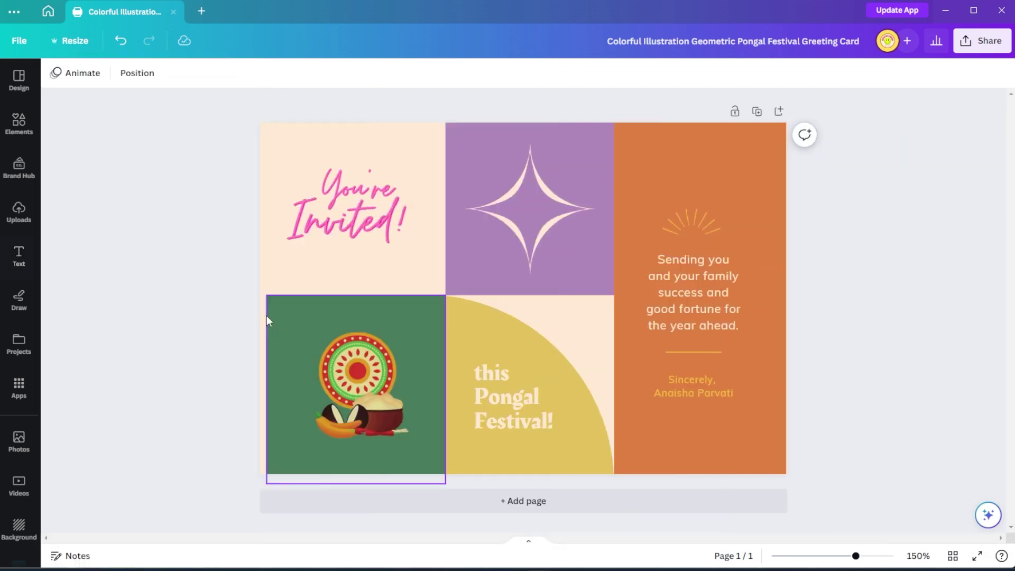
left_click(18, 441)
scroll(184, 286, "down", 3)
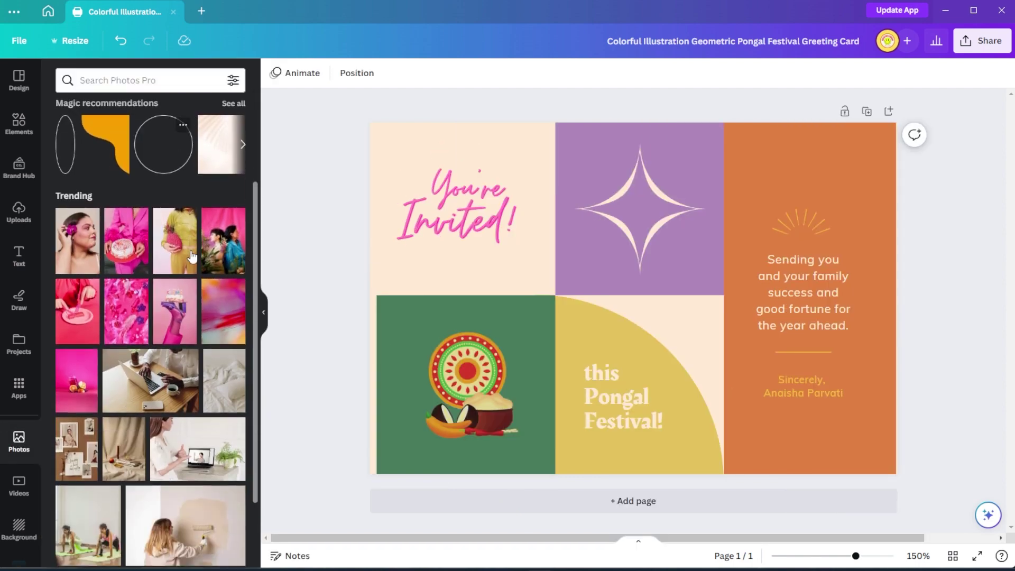
scroll(186, 279, "down", 5)
scroll(188, 271, "down", 5)
scroll(190, 264, "down", 3)
scroll(191, 256, "down", 5)
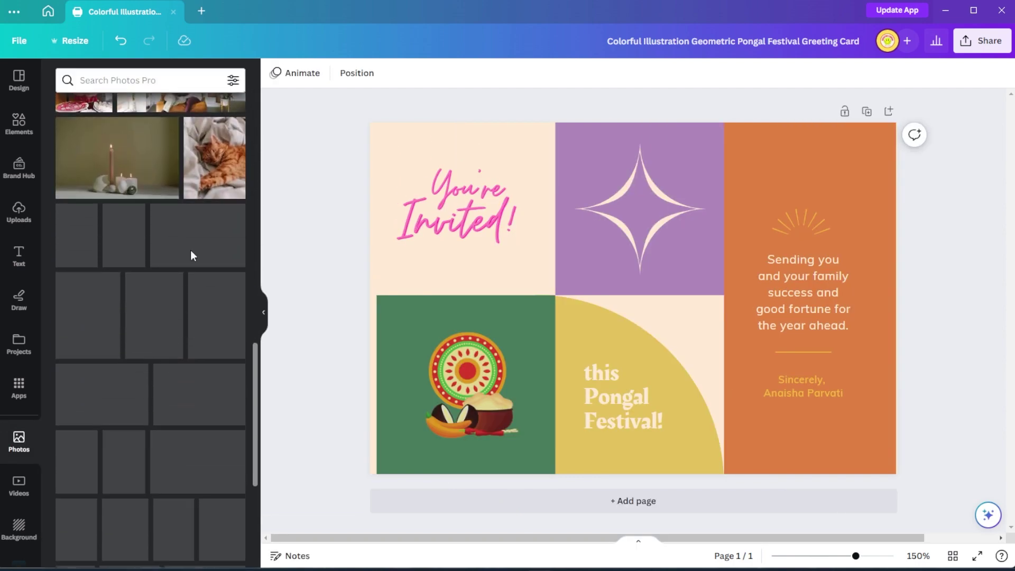
scroll(191, 256, "down", 3)
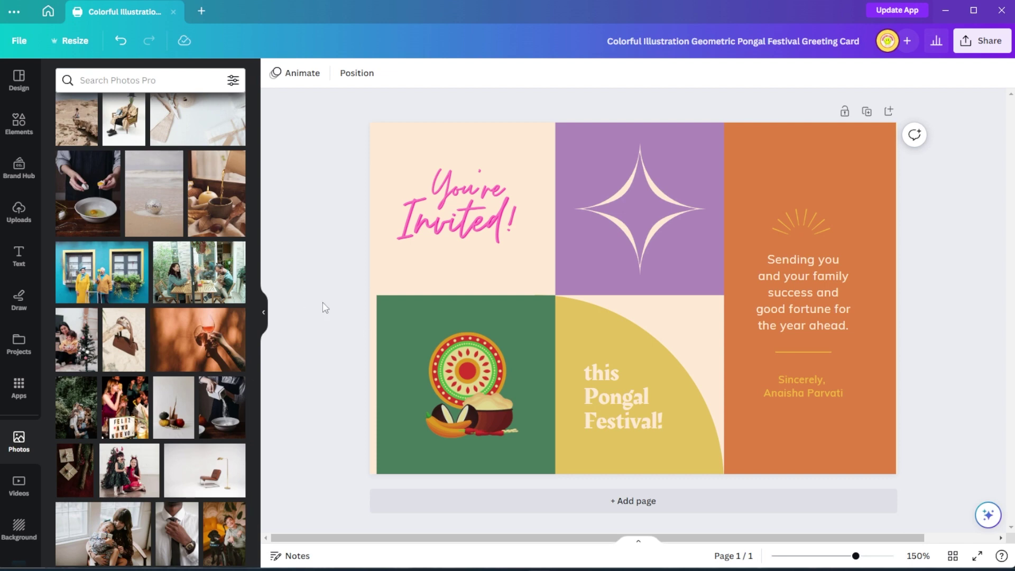
left_click(260, 316)
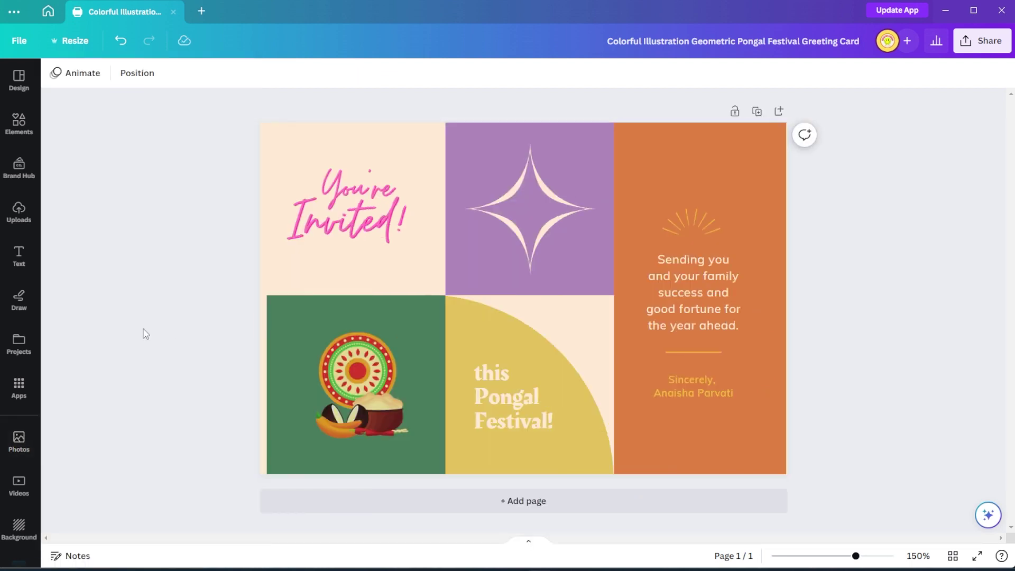
Step: Download the card as a 1,800 × 1,200 px PNG from the Share menu
left_click(981, 41)
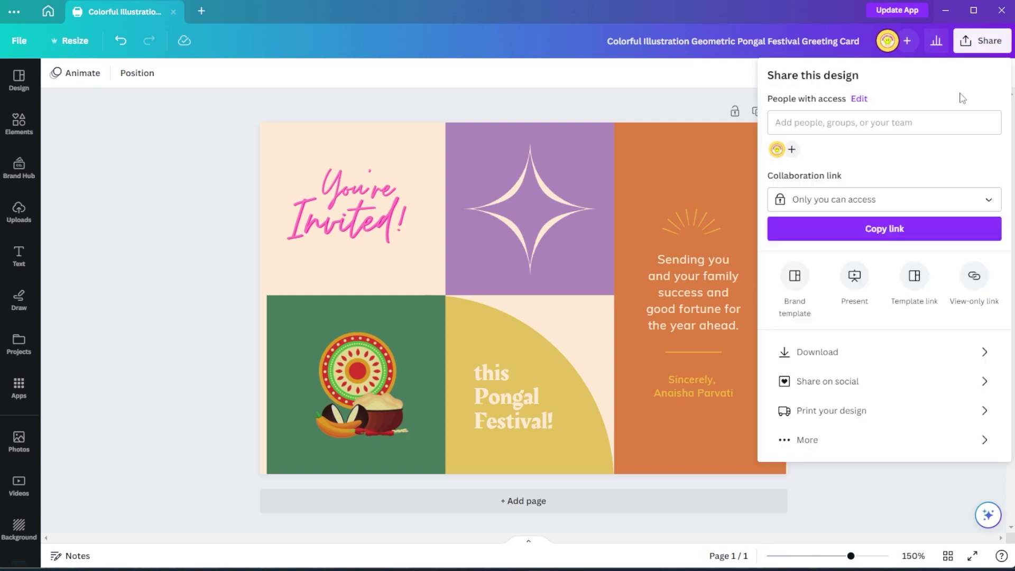
left_click(897, 352)
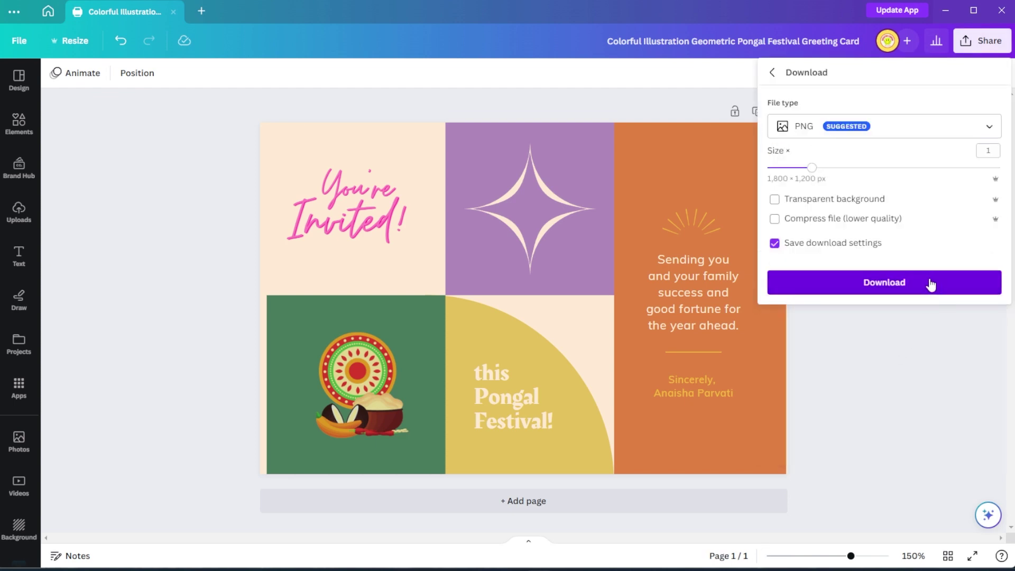
left_click(881, 284)
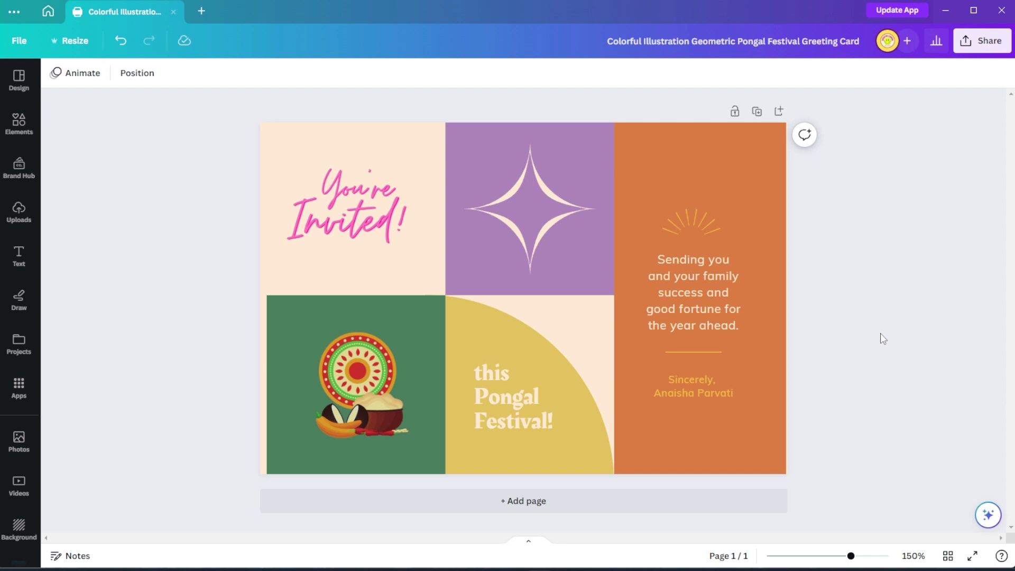
Step: Start a print order for Invitations (Landscape) and resize the design to that format
left_click(982, 41)
left_click(887, 410)
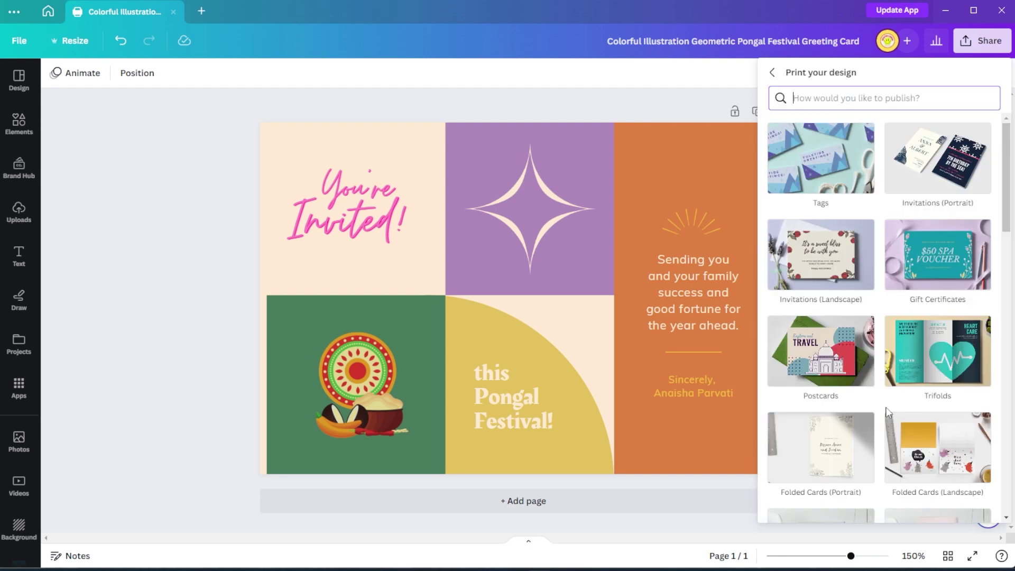
left_click(820, 256)
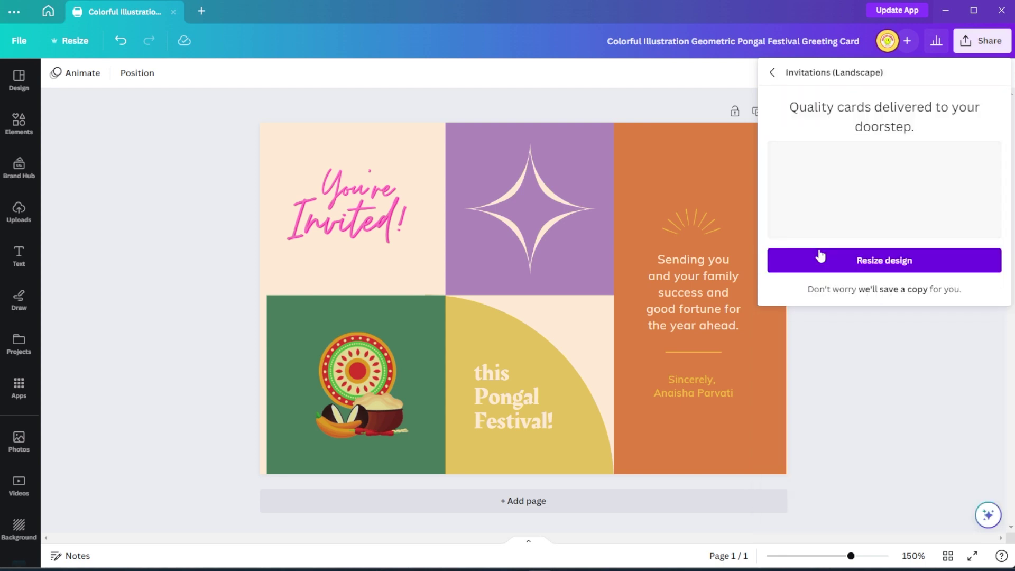
left_click(865, 317)
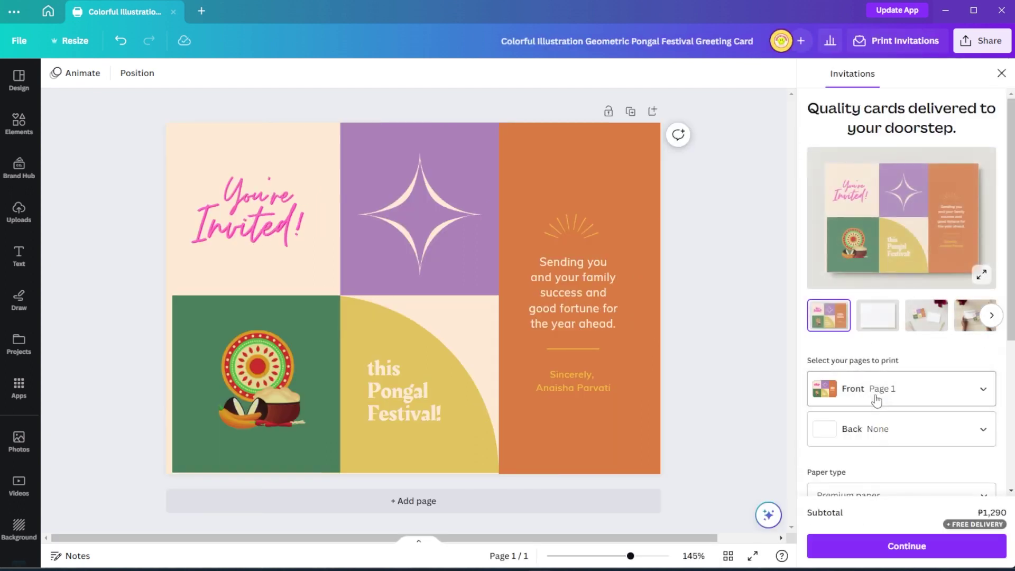
Step: Choose Deluxe paper, Gloss finish and 50 invitations, then continue to the print check
scroll(877, 400, "down", 3)
left_click(870, 373)
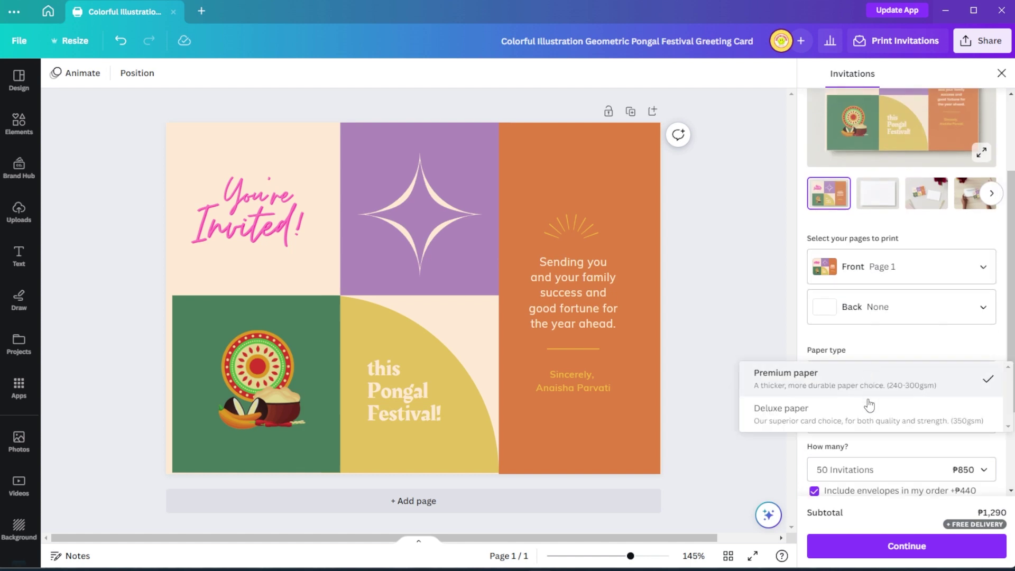
left_click(869, 405)
left_click(867, 422)
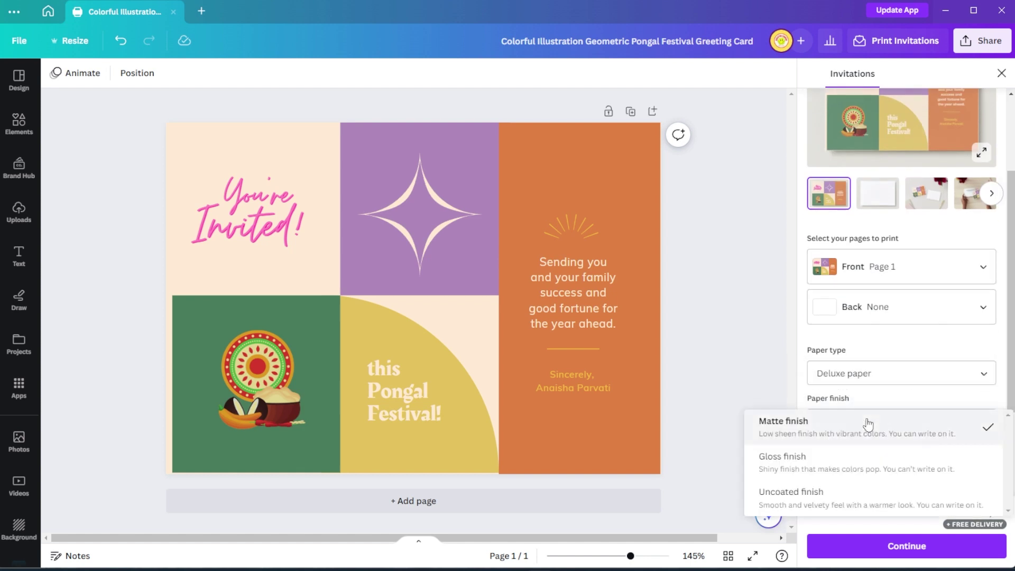
left_click(865, 455)
scroll(868, 443, "down", 3)
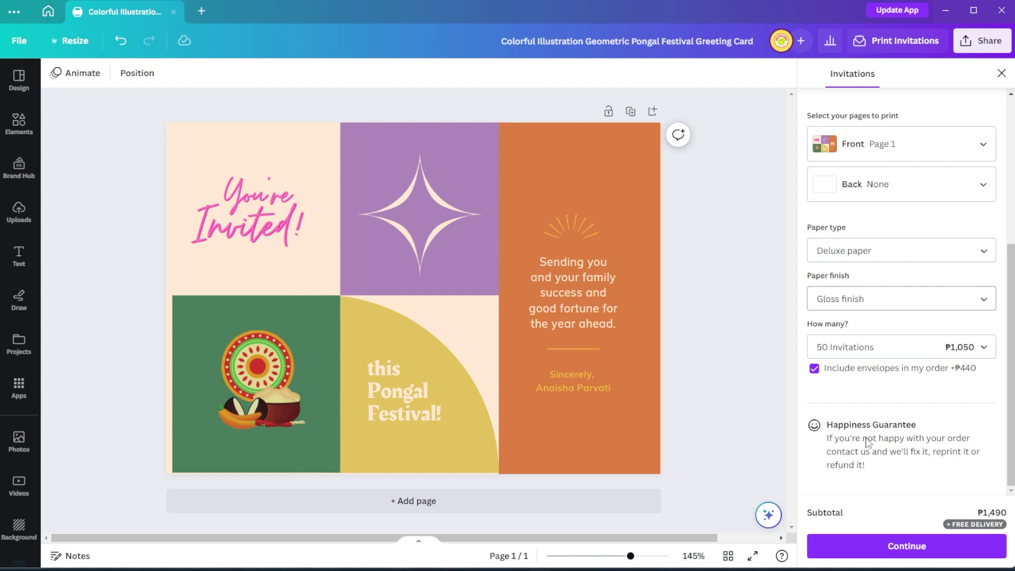
left_click(898, 353)
scroll(900, 391, "down", 3)
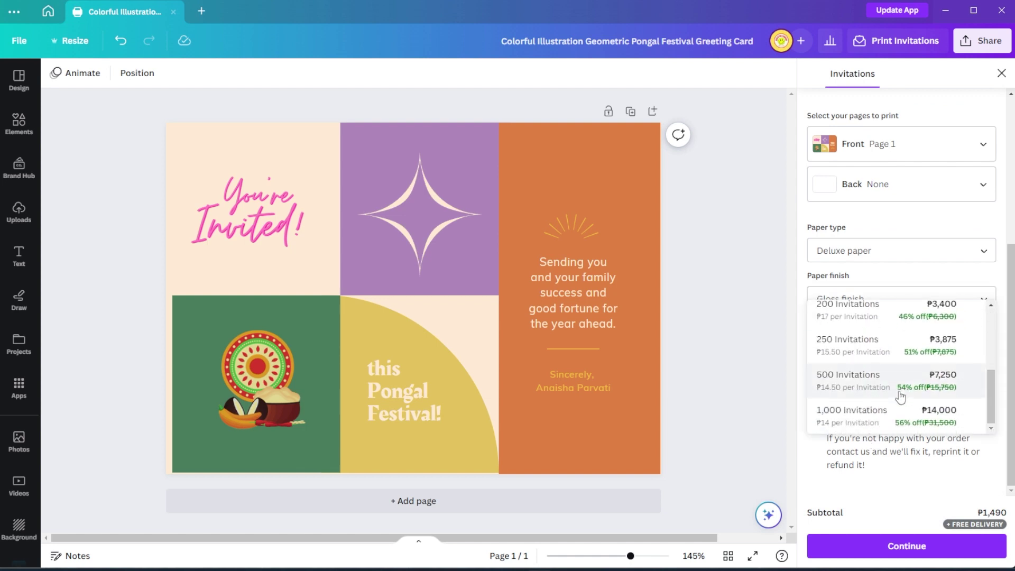
scroll(900, 397, "up", 2)
scroll(893, 380, "up", 2)
left_click(879, 351)
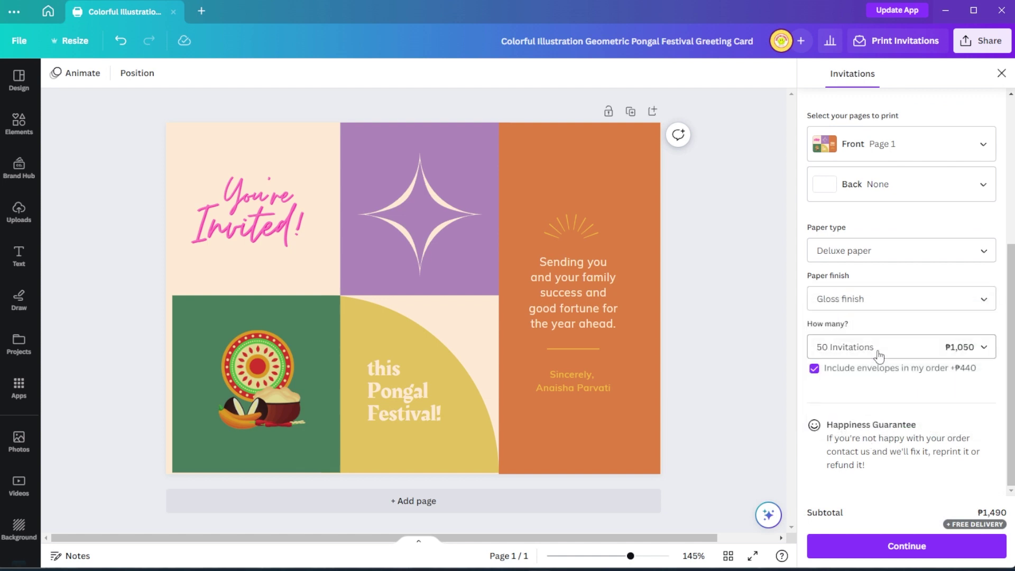
left_click(906, 546)
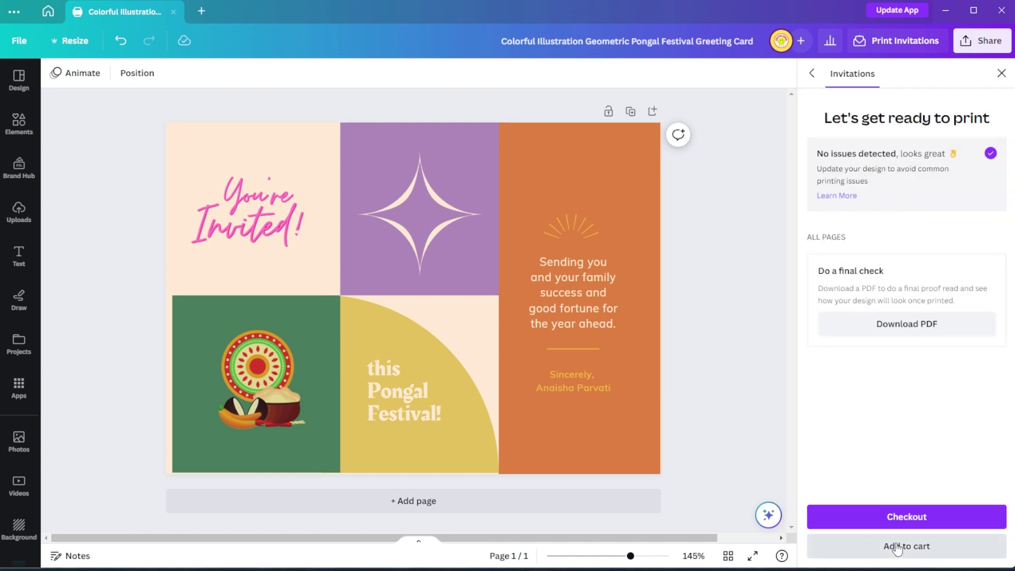
Step: Proceed to checkout's shipping details, then close the order to return to the editor
scroll(890, 295, "down", 3)
scroll(889, 294, "down", 2)
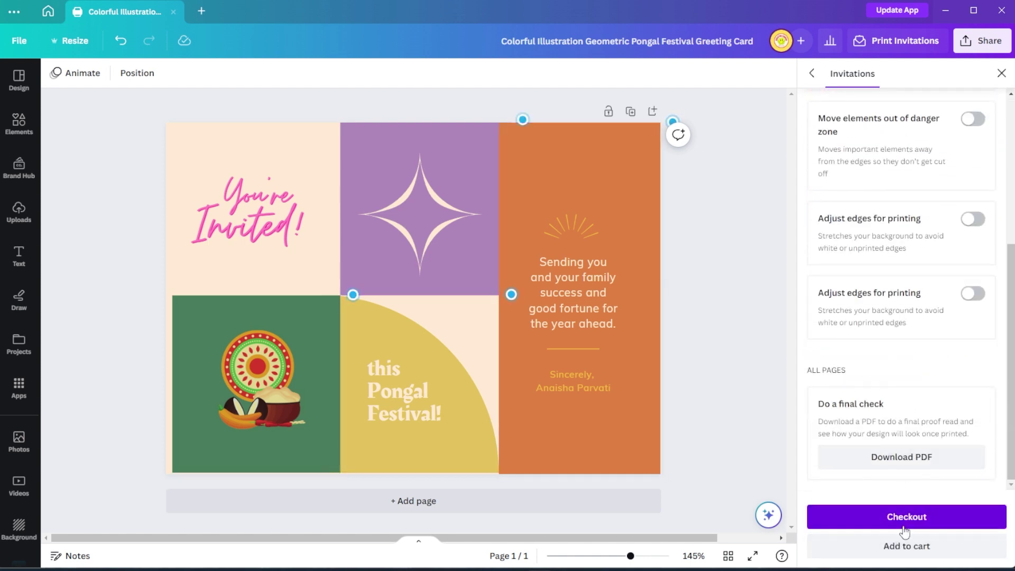
left_click(946, 527)
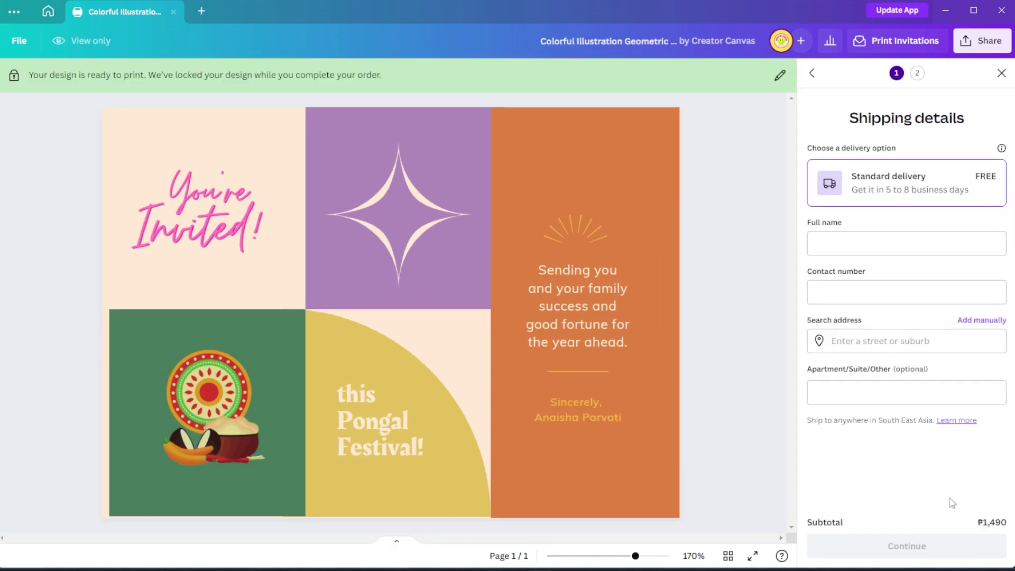
left_click(1000, 74)
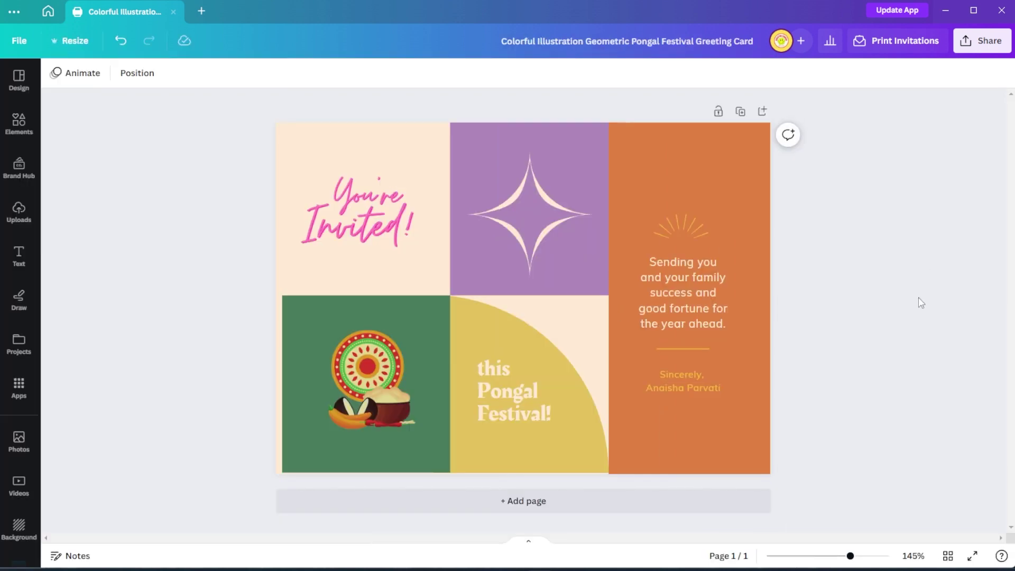